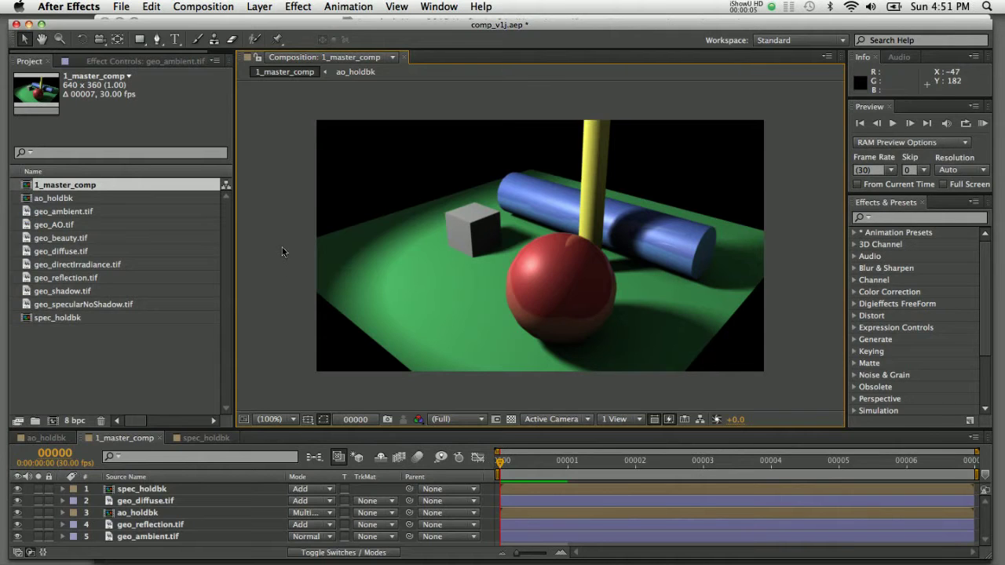
Toggle the visibility of the geo_ambient.tif layer off and on to compare its contribution to the master composite.
{"action": "left_click", "coordinate": [18, 537]}
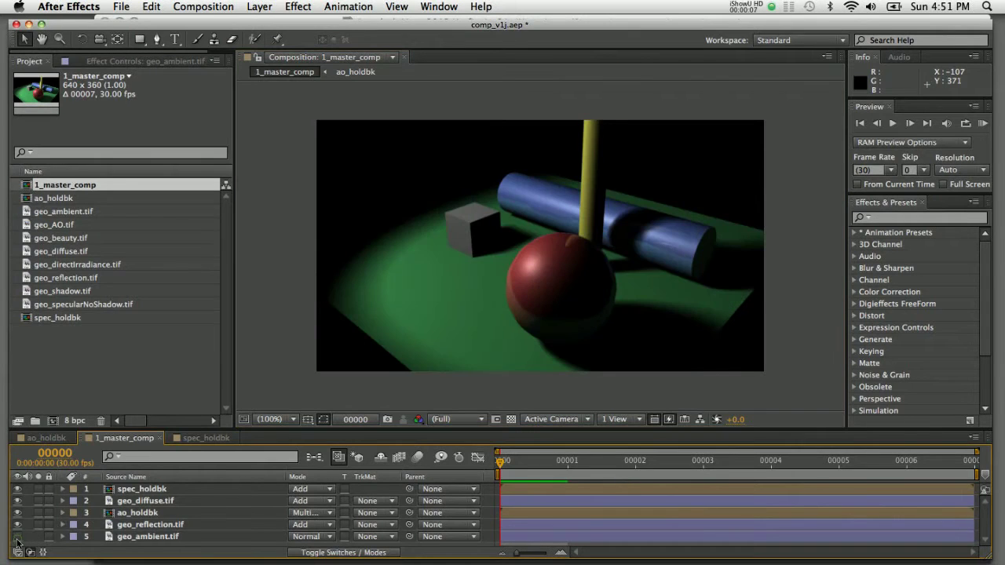
{"action": "left_click", "coordinate": [17, 536]}
{"action": "left_click", "coordinate": [17, 537]}
{"action": "left_click", "coordinate": [17, 536]}
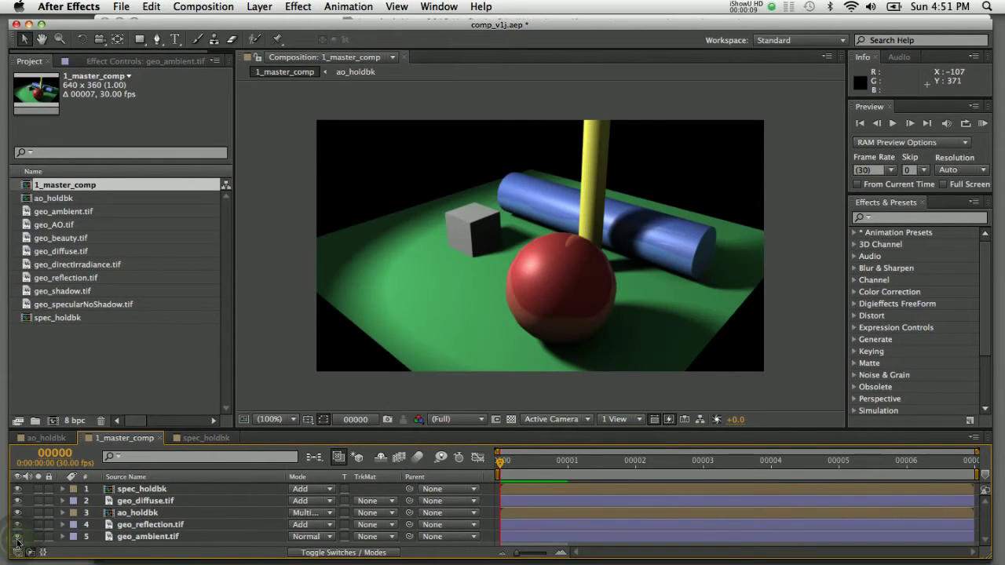
Toggle the spec_holdbk layer off and on to check the composite with and without the specular highlights.
{"action": "left_click", "coordinate": [18, 490]}
{"action": "left_click", "coordinate": [18, 490]}
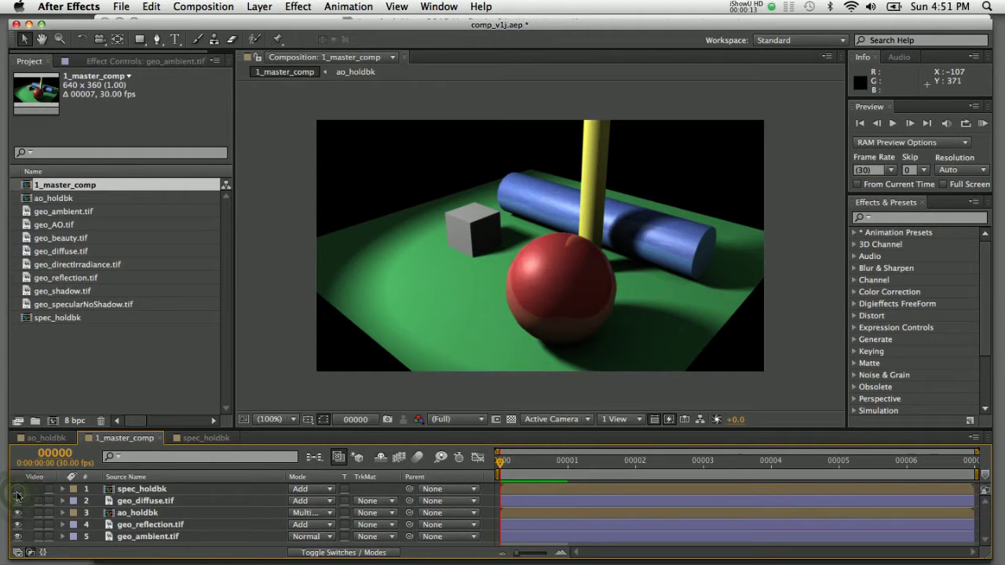
{"action": "left_click", "coordinate": [17, 489]}
{"action": "left_click", "coordinate": [17, 489]}
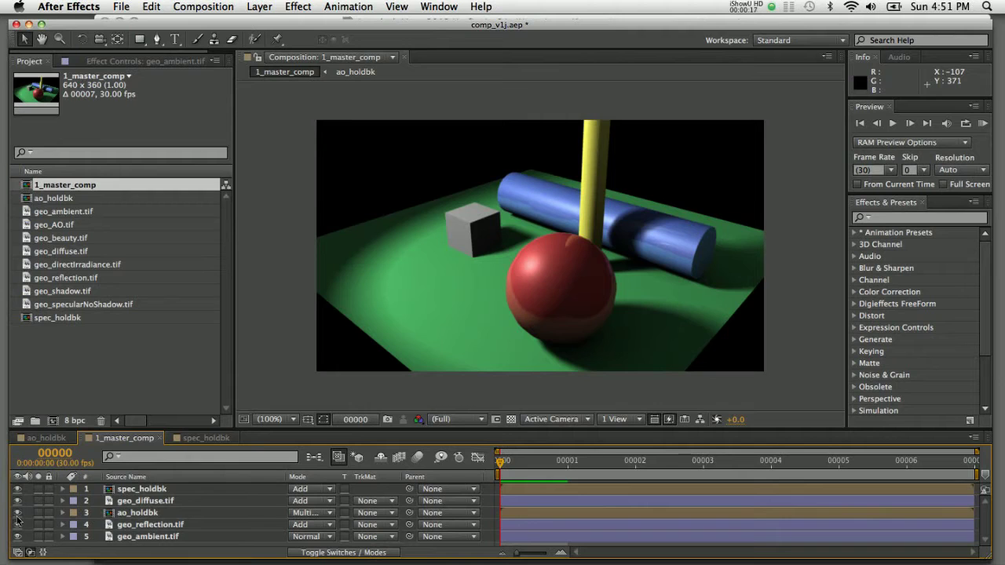
Toggle the ao_holdbk layer off and on to check the composite with and without ambient occlusion.
{"action": "left_click", "coordinate": [18, 515]}
{"action": "left_click", "coordinate": [18, 515]}
{"action": "left_click", "coordinate": [18, 515]}
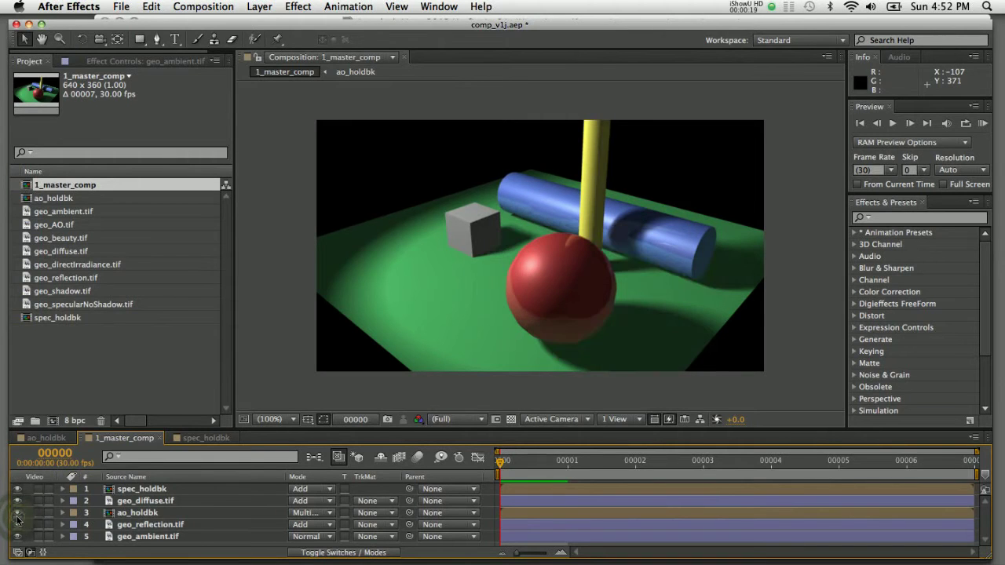
{"action": "left_click", "coordinate": [18, 515]}
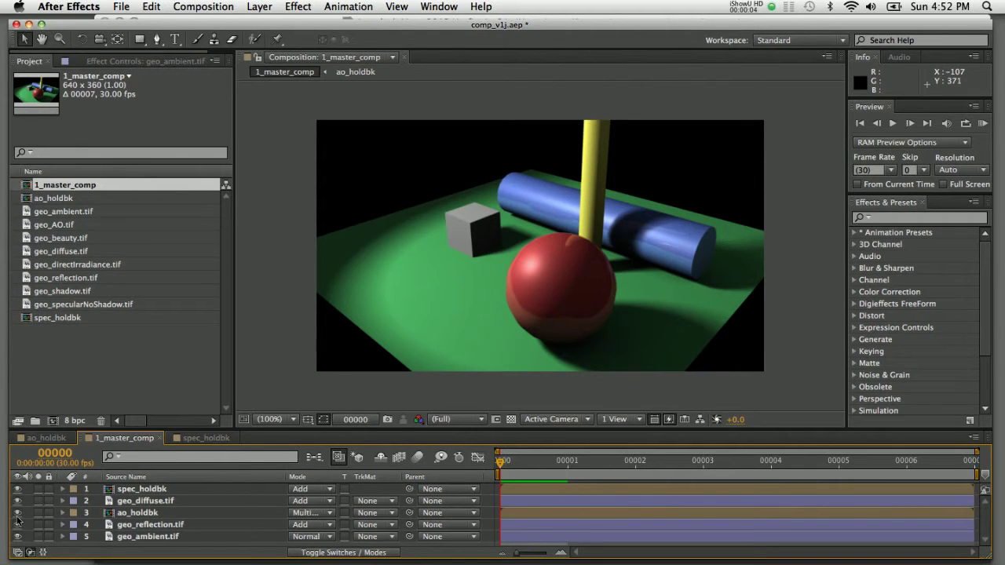
Show the geo_ambient.tif layer's effect controls at a wider panel size and adjust its Levels gamma to 0.99.
{"action": "left_click", "coordinate": [156, 538]}
{"action": "key", "text": "F3"}
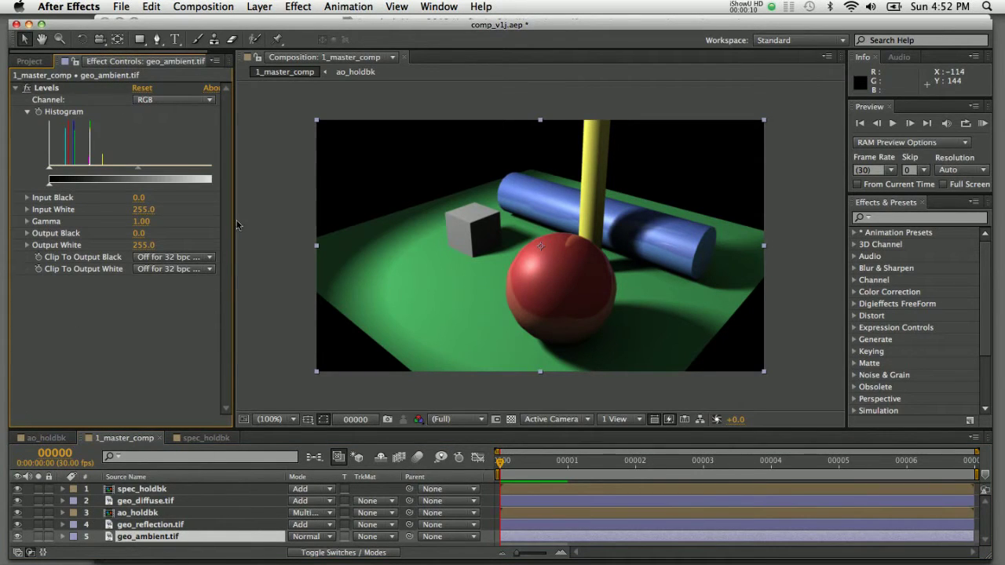
{"action": "left_click_drag", "start_coordinate": [235, 222], "coordinate": [285, 222]}
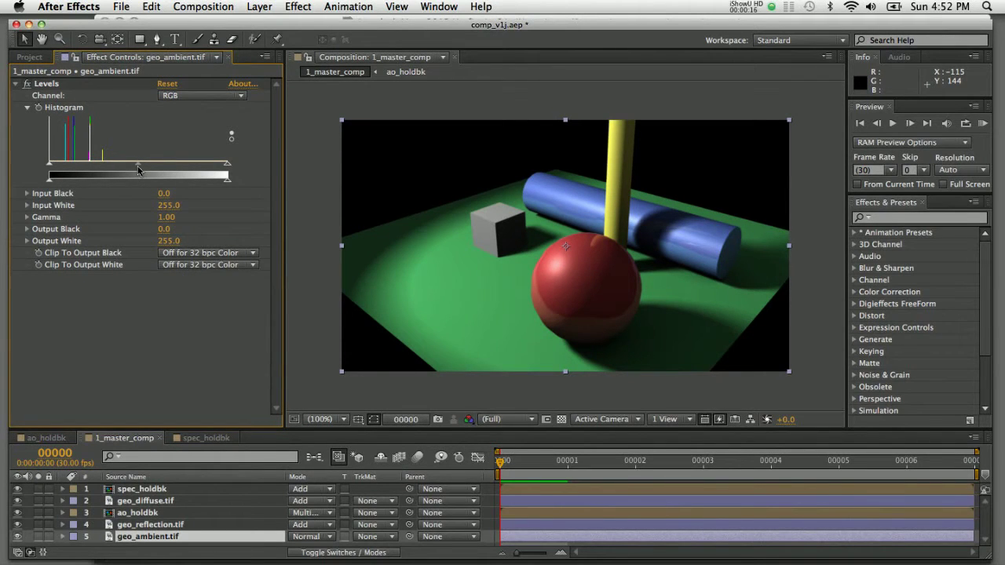
{"action": "mouse_move", "coordinate": [137, 165]}
{"action": "left_mouse_down"}
{"action": "mouse_move", "coordinate": [109, 166]}
{"action": "mouse_move", "coordinate": [158, 174]}
{"action": "mouse_move", "coordinate": [116, 174]}
{"action": "mouse_move", "coordinate": [149, 173]}
{"action": "mouse_move", "coordinate": [138, 173]}
{"action": "left_mouse_up"}
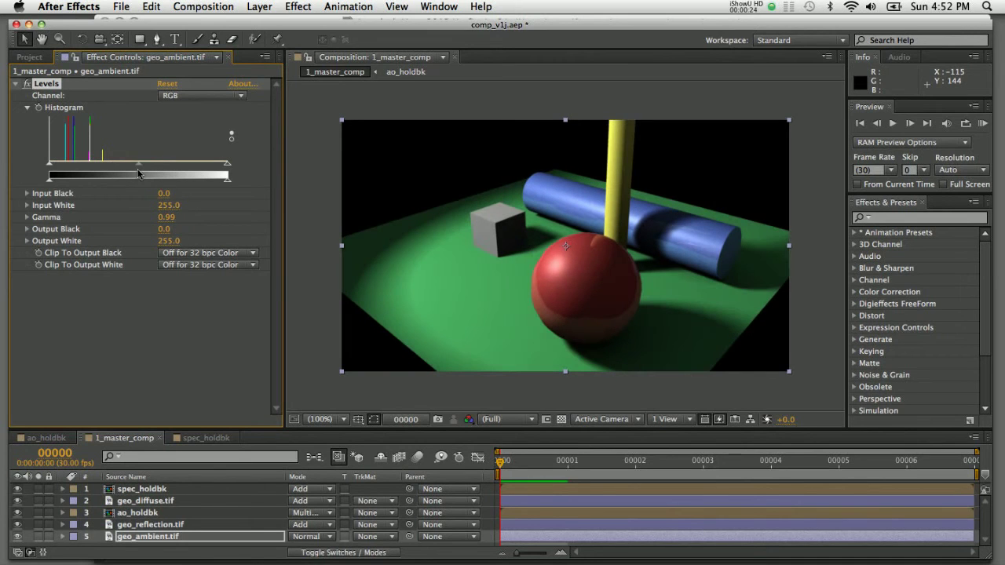
Try Levels midtone adjustments on geo_reflection.tif, ao_holdbk and spec_holdbk, returning each gamma to 1.00.
{"action": "left_click", "coordinate": [162, 526]}
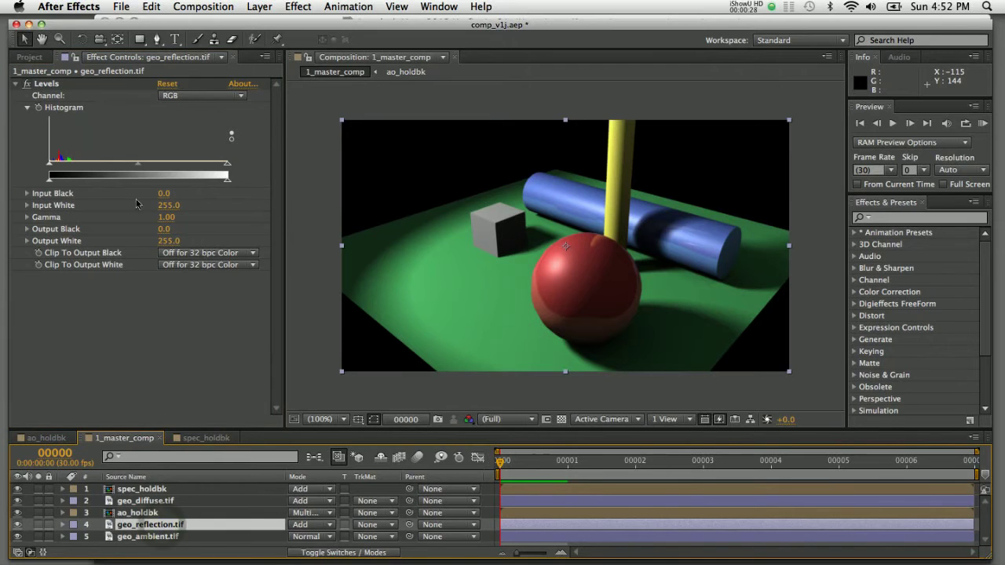
{"action": "mouse_move", "coordinate": [139, 173]}
{"action": "left_mouse_down"}
{"action": "mouse_move", "coordinate": [108, 174]}
{"action": "mouse_move", "coordinate": [156, 176]}
{"action": "left_mouse_up"}
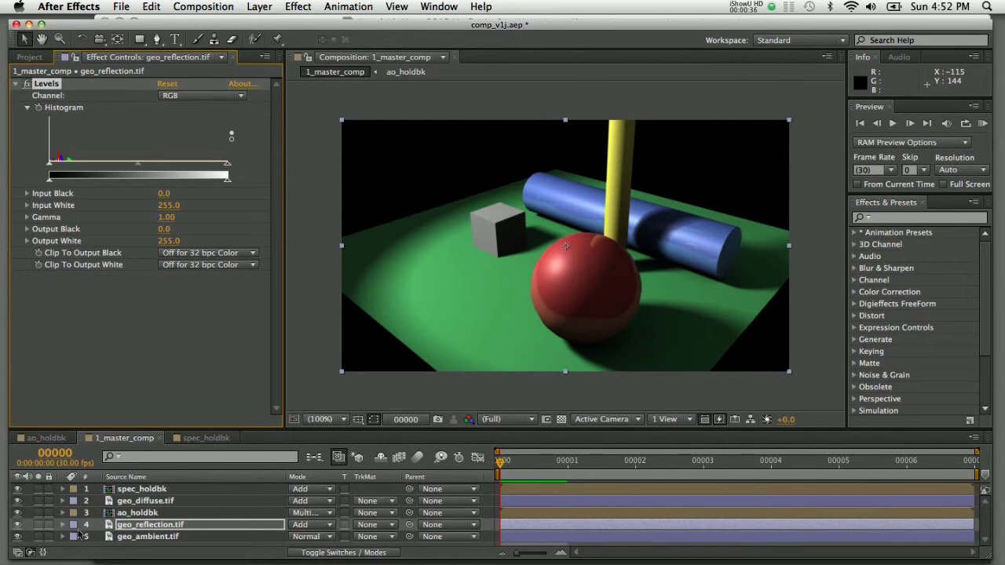
{"action": "left_click", "coordinate": [139, 511]}
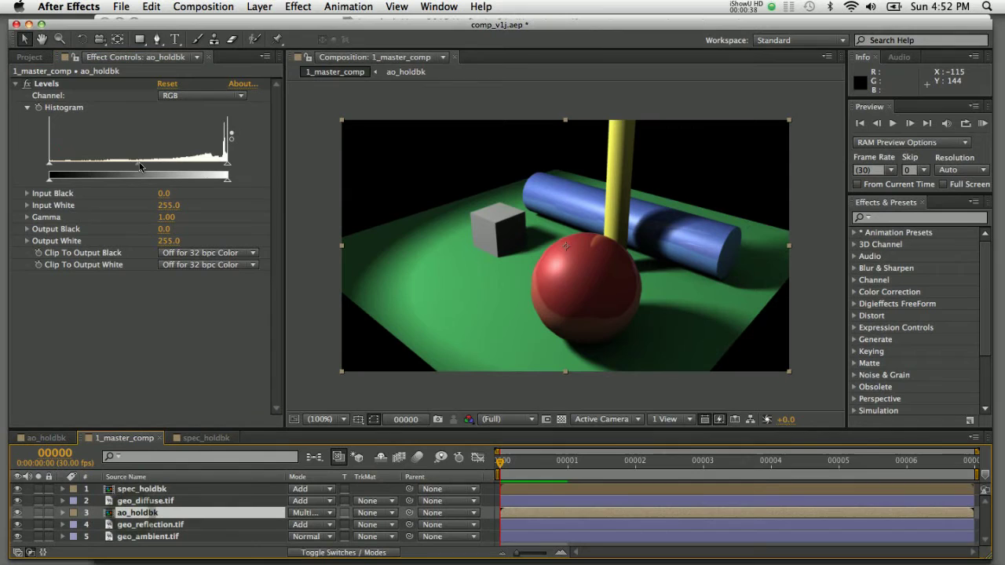
{"action": "left_click_drag", "start_coordinate": [138, 163], "coordinate": [115, 167]}
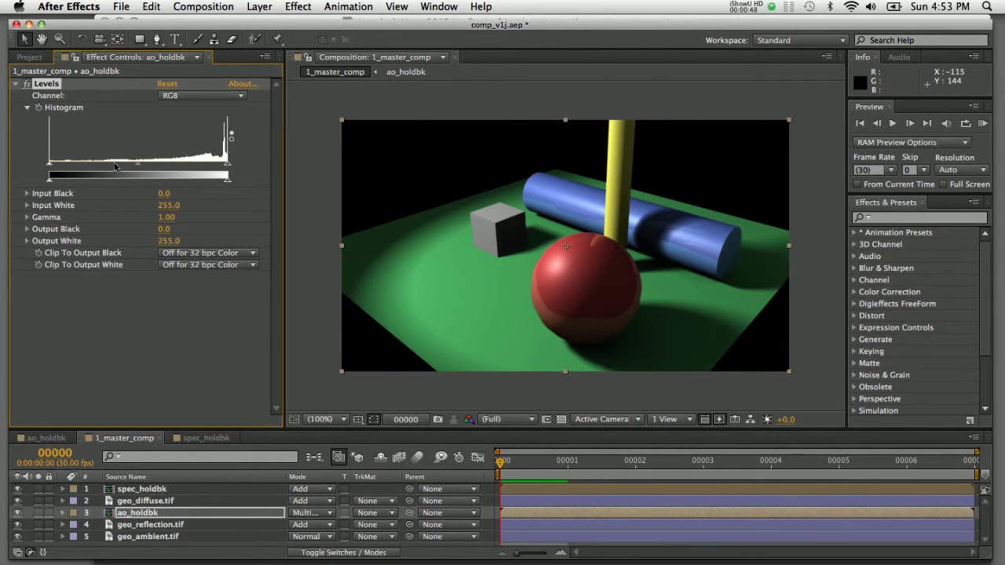
{"action": "key", "text": "super+Up"}
{"action": "key", "text": "super+Up"}
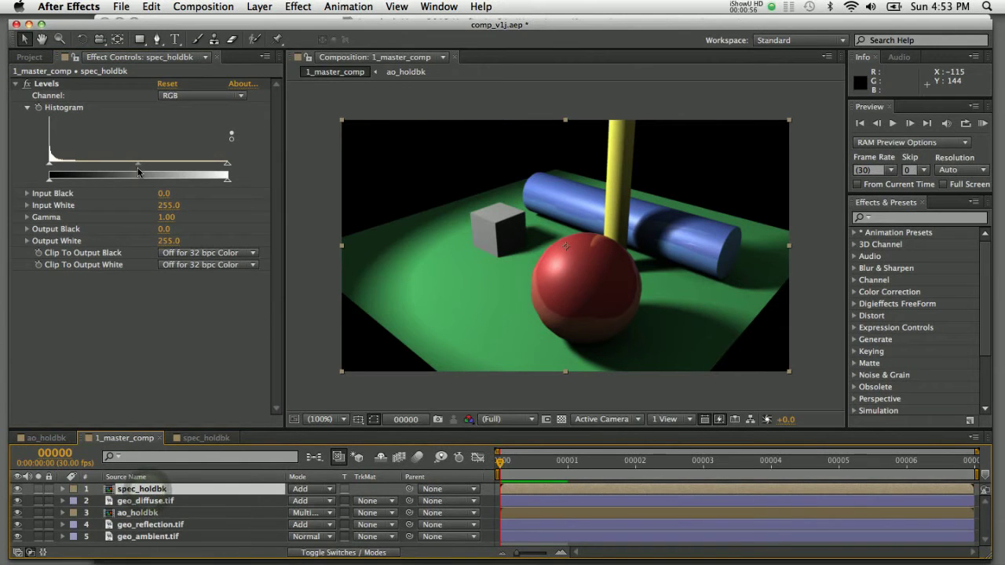
{"action": "mouse_move", "coordinate": [138, 172]}
{"action": "left_mouse_down"}
{"action": "mouse_move", "coordinate": [106, 171]}
{"action": "mouse_move", "coordinate": [167, 173]}
{"action": "mouse_move", "coordinate": [131, 172]}
{"action": "left_mouse_up"}
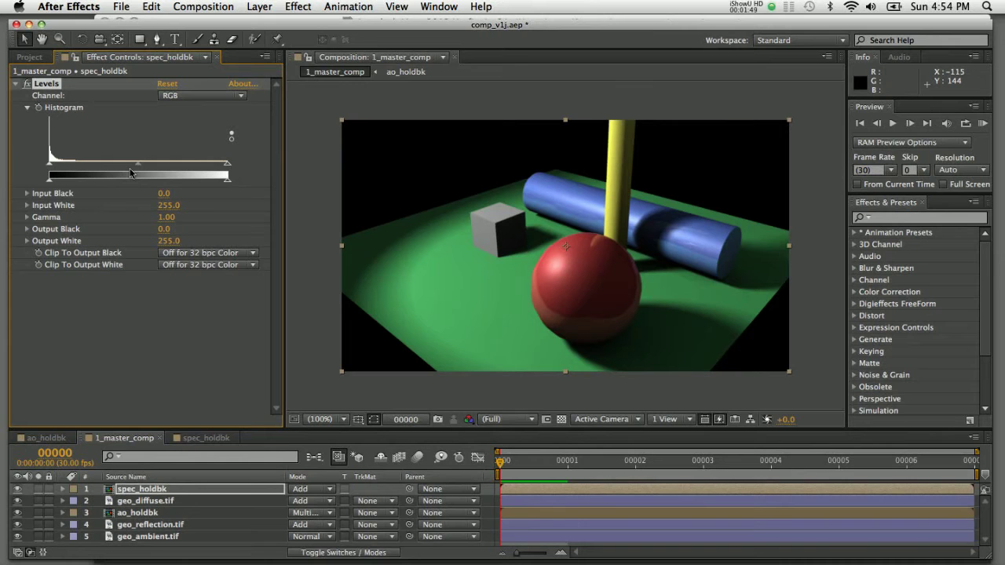
Switch to Maya with the geo.ma scene and hide all other applications.
{"action": "key", "text": "super+Tab"}
{"action": "key", "text": "super+Tab"}
{"action": "key", "text": "super+Tab"}
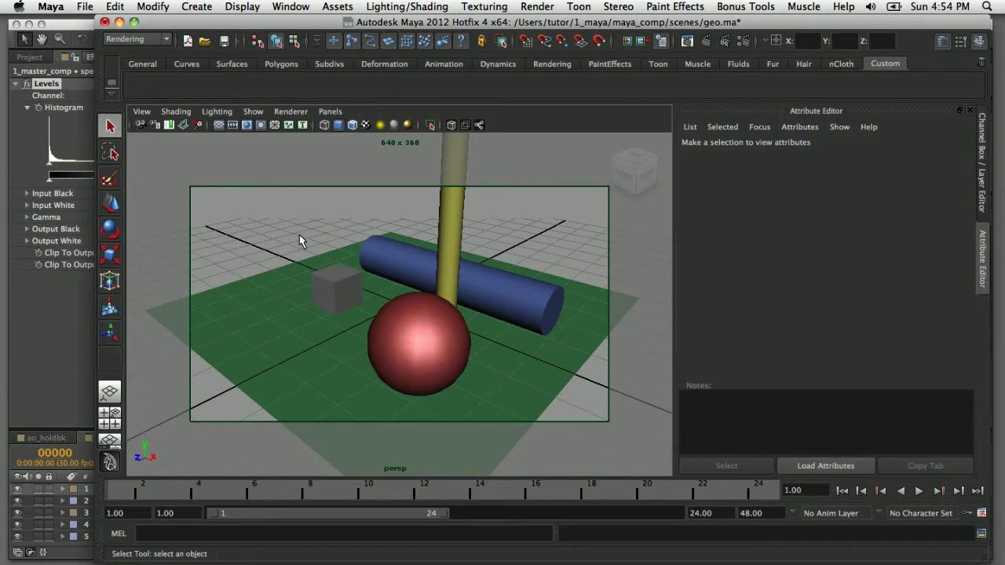
{"action": "key", "text": "super+alt+h"}
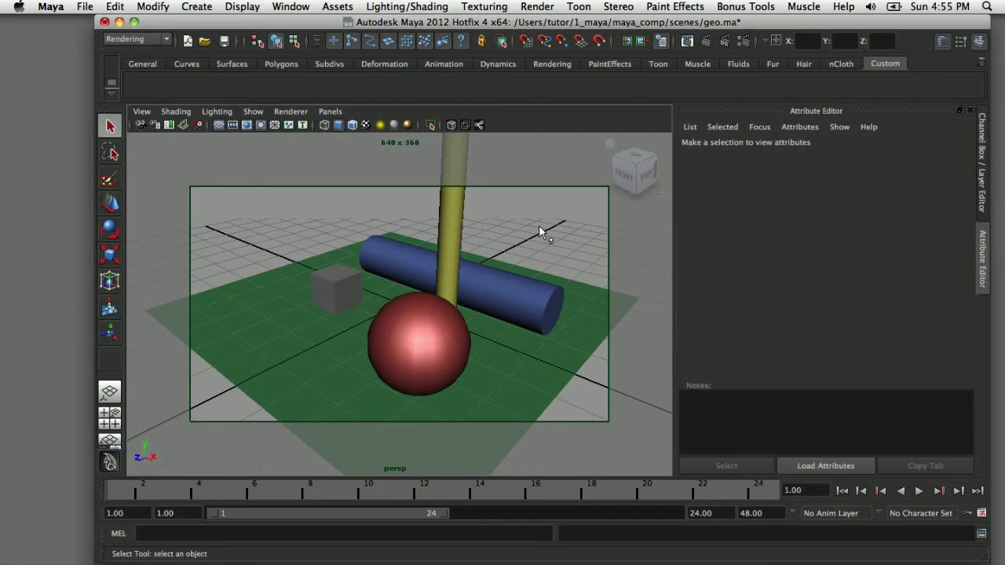
Open the Render Settings, set the renderer to mental ray and show the render passes settings.
{"action": "left_click", "coordinate": [744, 41]}
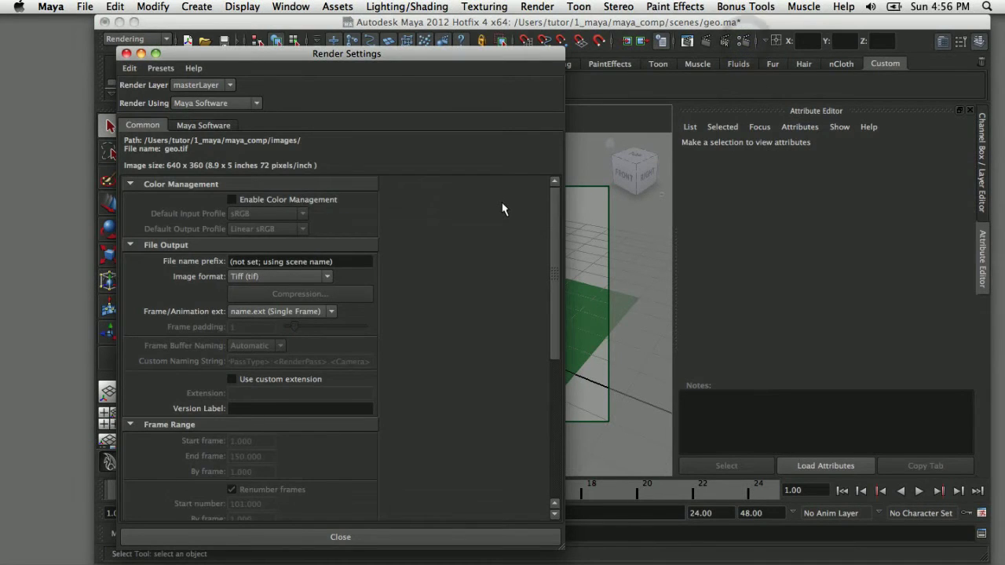
{"action": "left_click", "coordinate": [218, 105]}
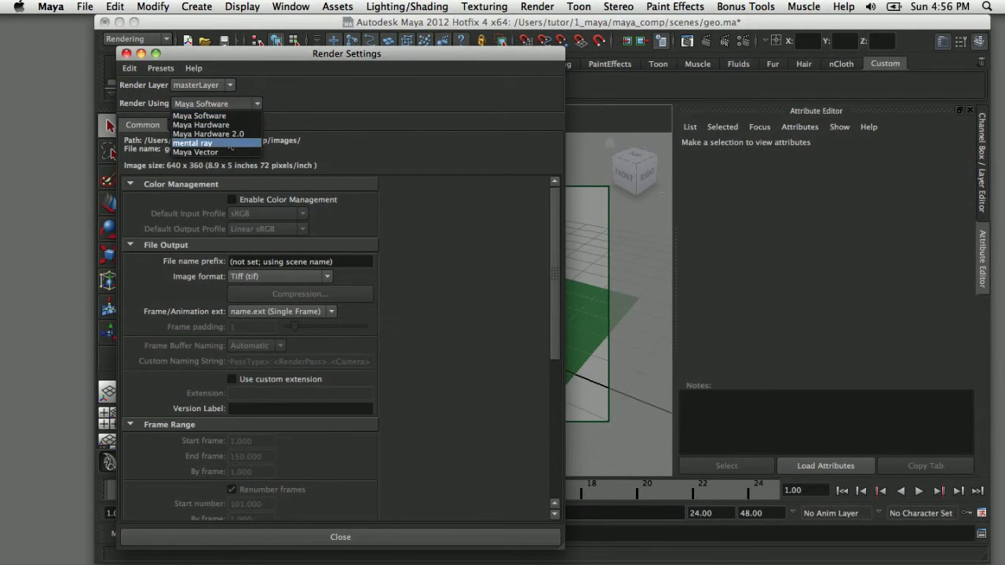
{"action": "left_click", "coordinate": [196, 143]}
{"action": "left_click", "coordinate": [188, 126]}
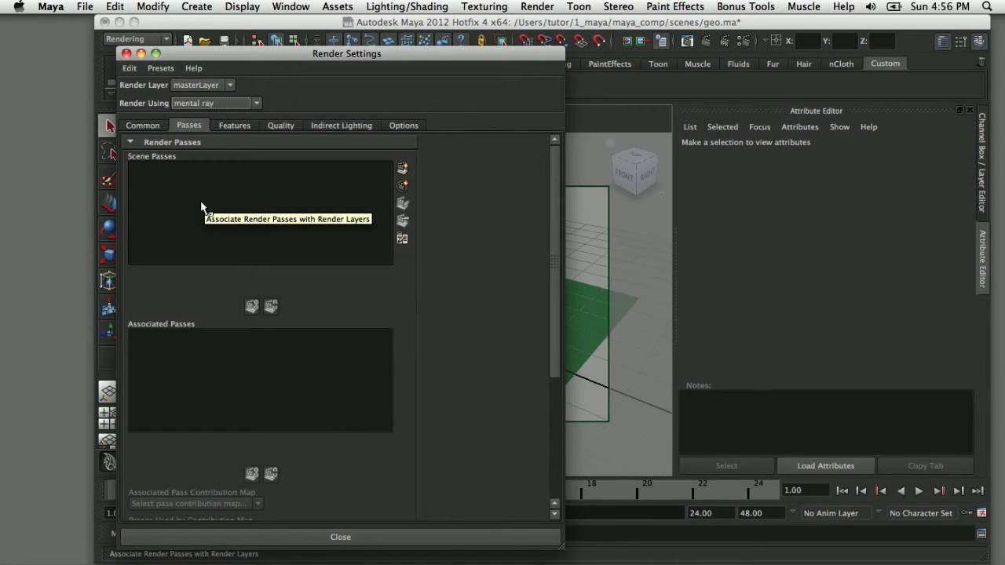
Open the Create Render Passes dialog, move it aside and select the Ambient pass.
{"action": "left_click", "coordinate": [401, 173]}
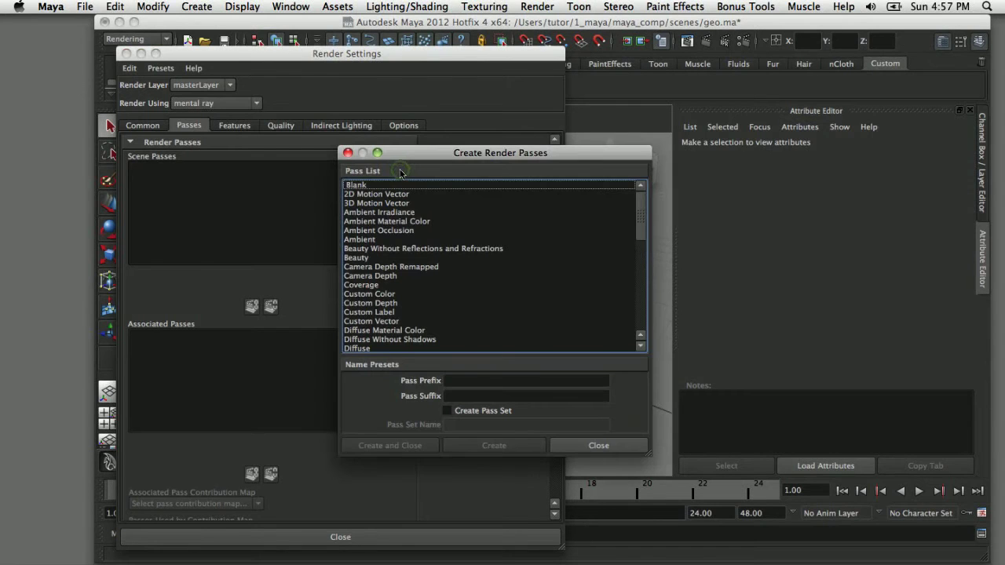
{"action": "left_click_drag", "start_coordinate": [411, 161], "coordinate": [288, 158]}
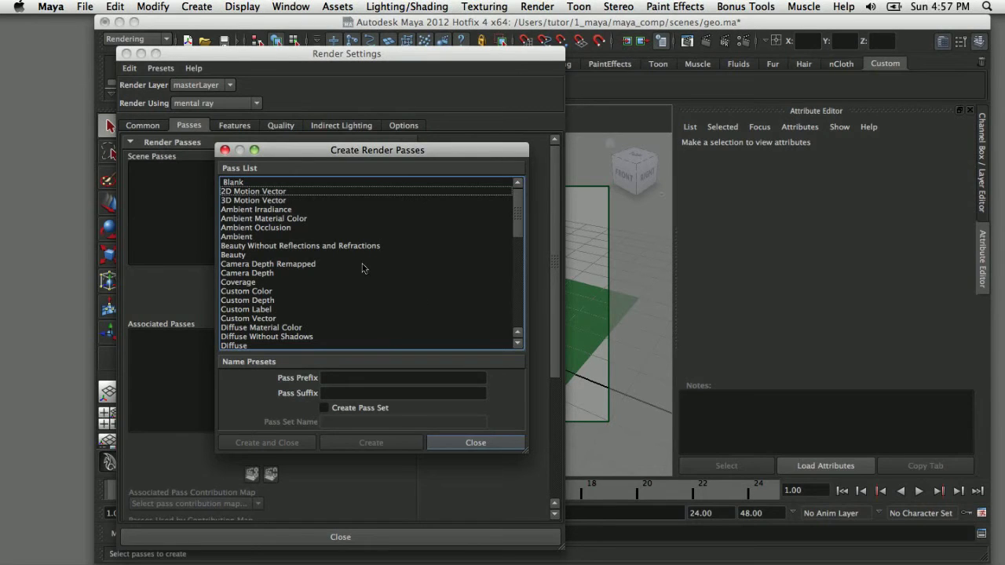
{"action": "left_click", "coordinate": [262, 238]}
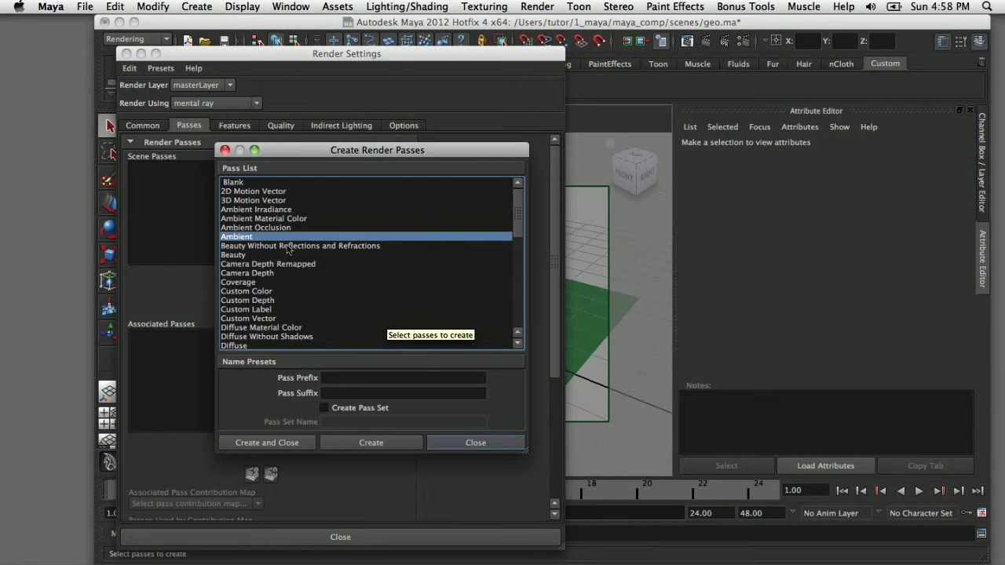
Preview the rendered geo_ambient.tif from the ambient images folder in Finder, then return to Maya.
{"action": "key", "text": "super+Tab"}
{"action": "key", "text": "super+Tab"}
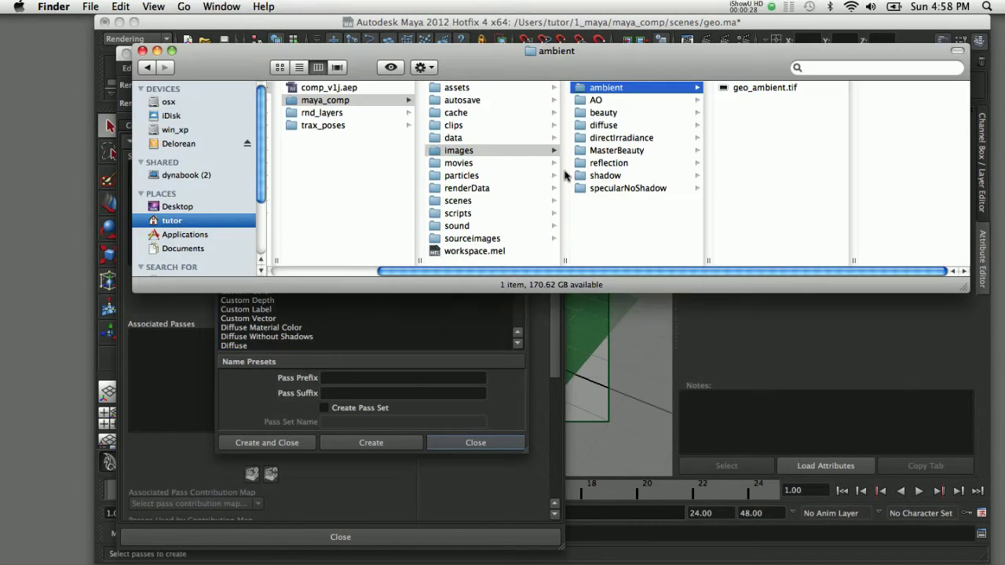
{"action": "left_click", "coordinate": [761, 90]}
{"action": "key", "text": "space"}
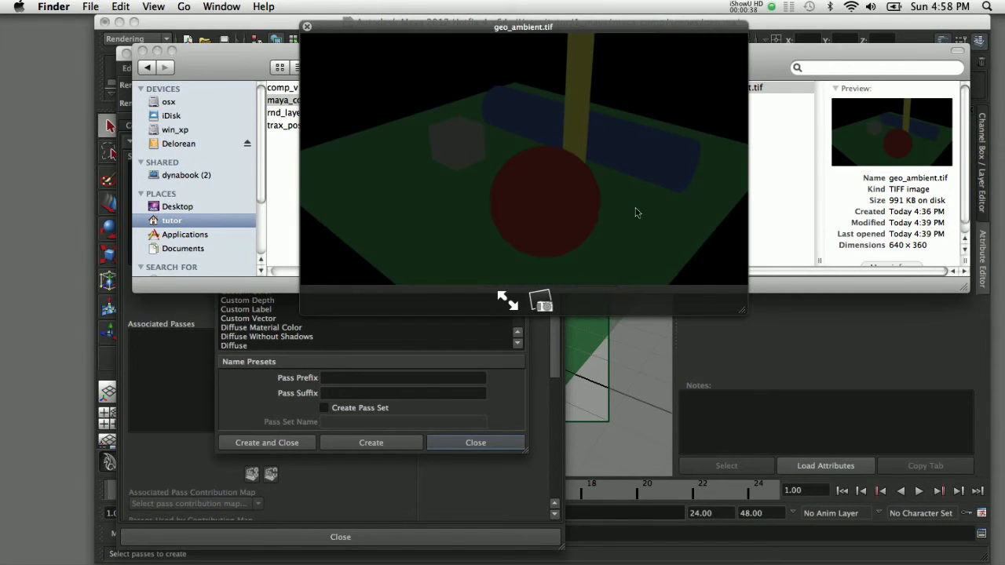
{"action": "key", "text": "space"}
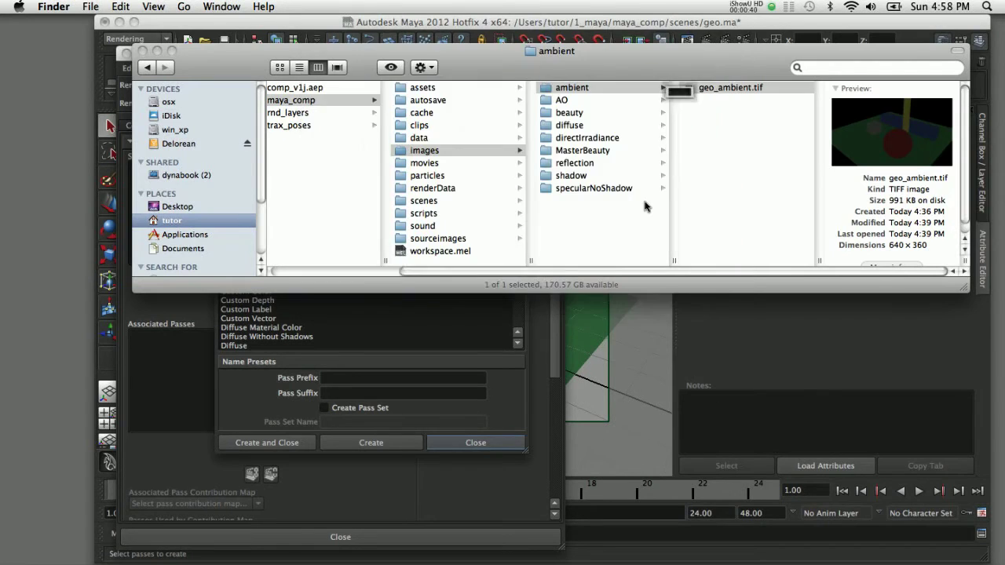
{"action": "key", "text": "super+Tab"}
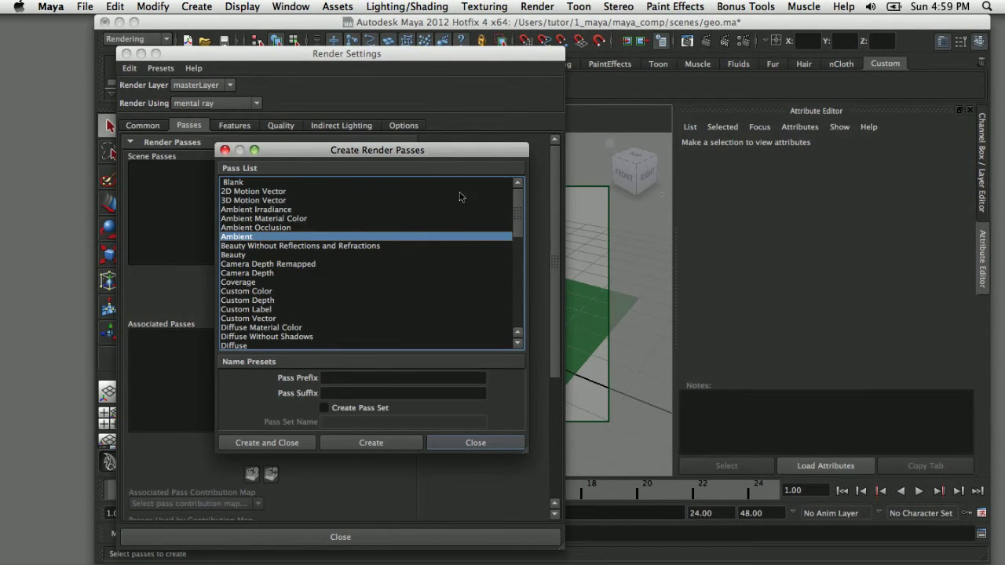
Add Ambient Occlusion and Beauty to the selected passes, previewing geo_beauty.tif in Finder before returning to Maya.
{"action": "left_click", "coordinate": [289, 228], "text": "shift"}
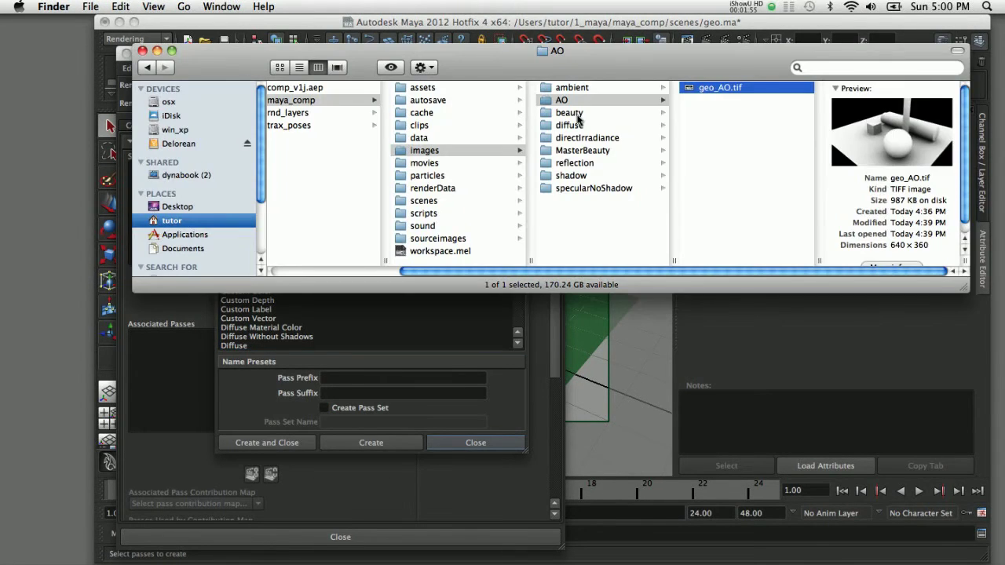
{"action": "left_click", "coordinate": [573, 113]}
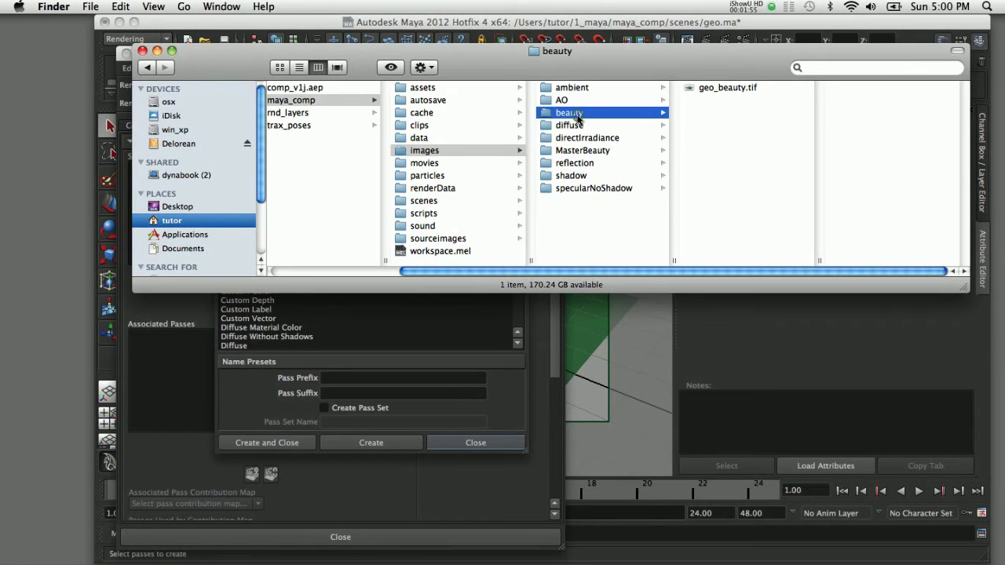
{"action": "left_click", "coordinate": [718, 88]}
{"action": "key", "text": "space"}
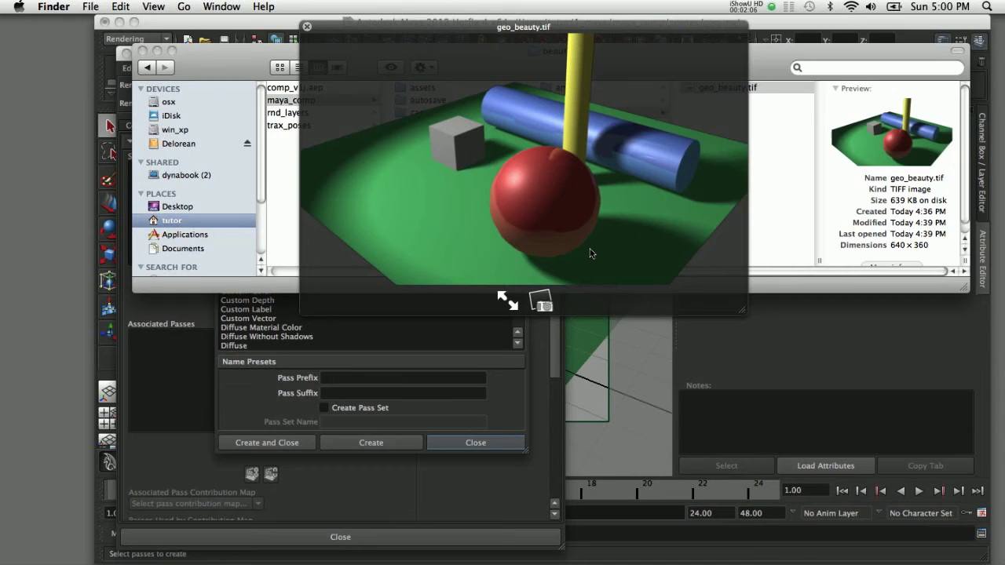
{"action": "key", "text": "super+Tab"}
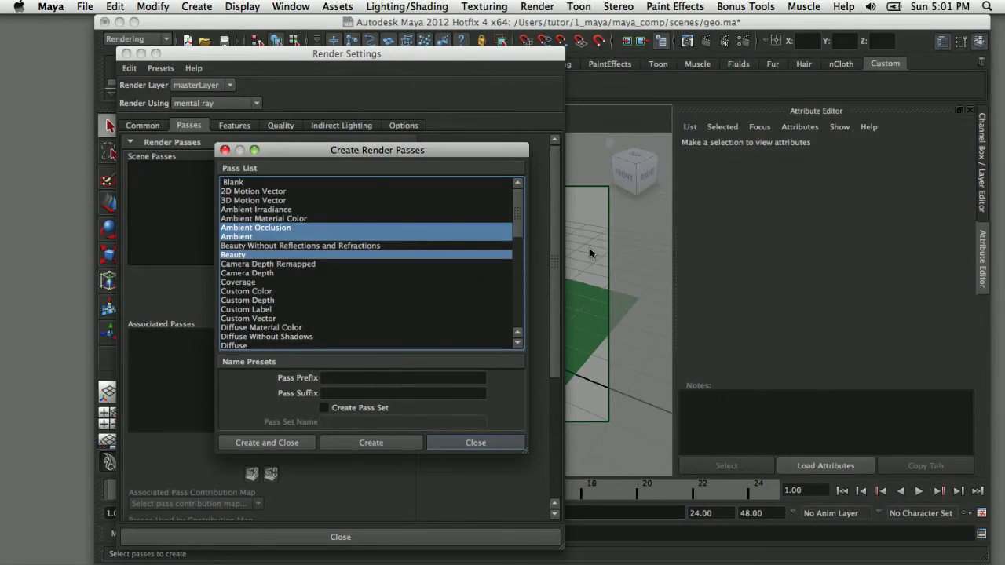
Add Diffuse and Direct Irradiance to the selected render passes, previewing their rendered images in Finder.
{"action": "scroll", "coordinate": [362, 320], "scroll_direction": "down", "scroll_amount": 5}
{"action": "key", "text": "super+Tab"}
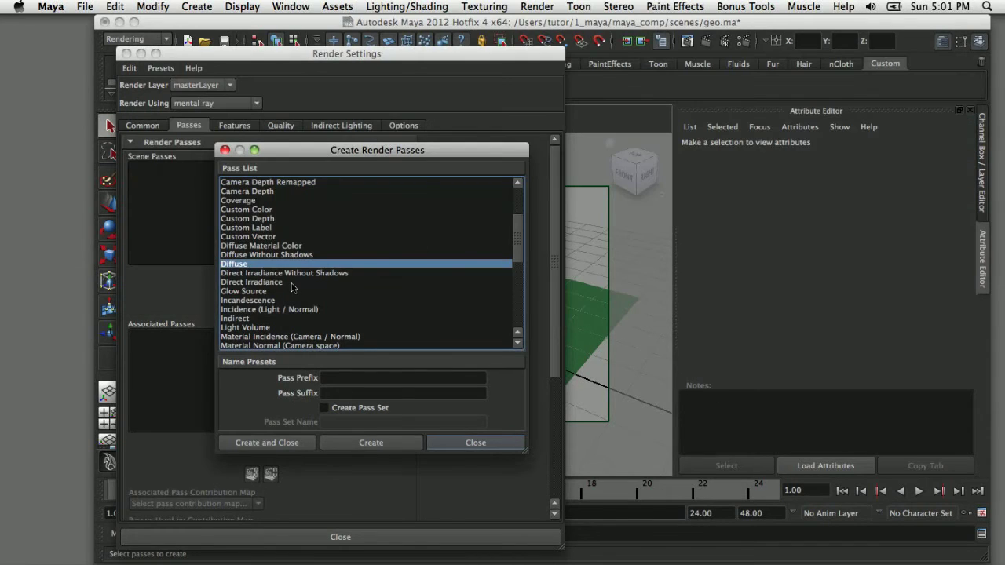
{"action": "left_click", "coordinate": [291, 282], "text": "super"}
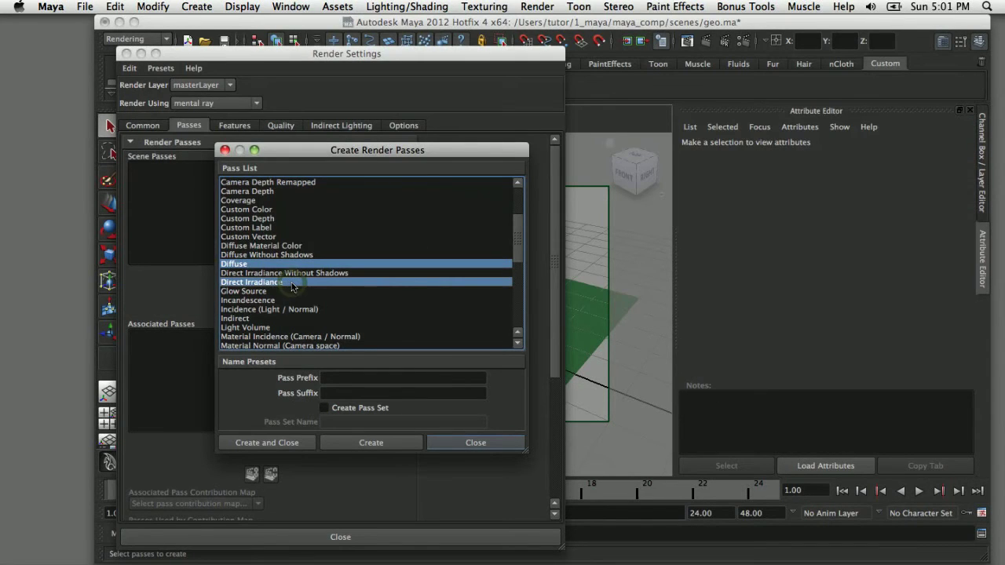
{"action": "key", "text": "super+Tab"}
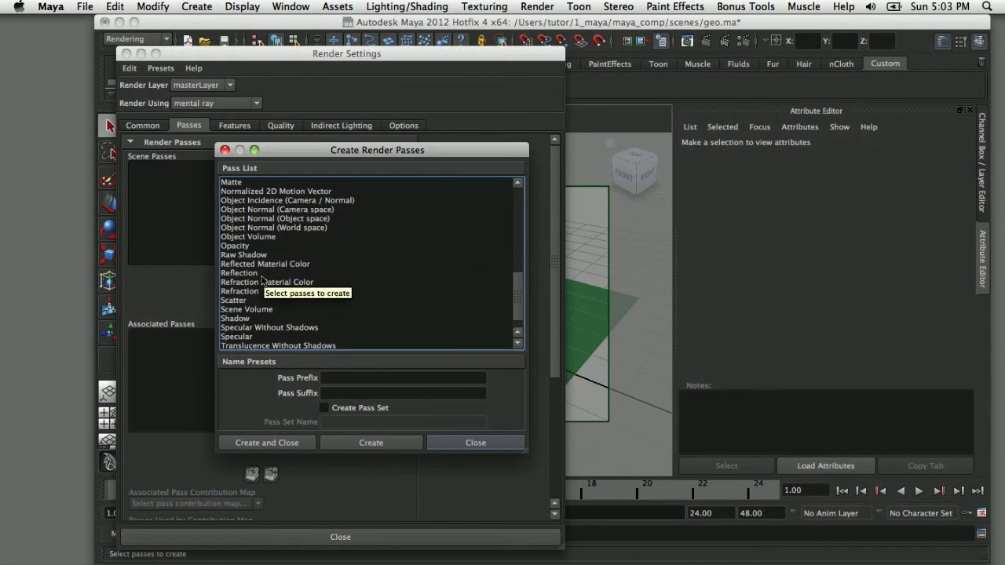
Add Reflection and Shadow to the selected passes, previewing geo_reflection.tif and geo_shadow.tif in Finder before returning to Maya.
{"action": "left_click", "coordinate": [261, 273]}
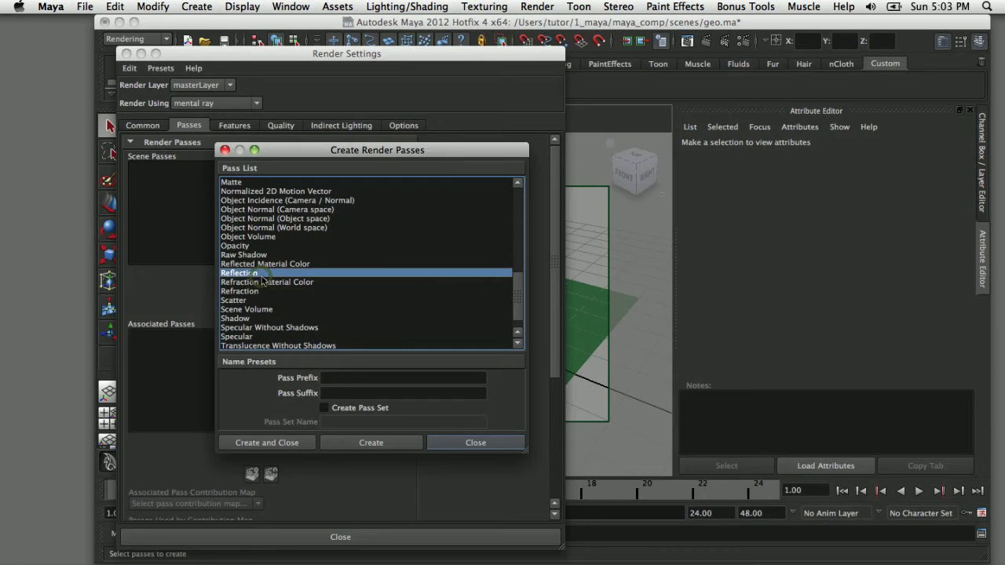
{"action": "key", "text": "super+Tab"}
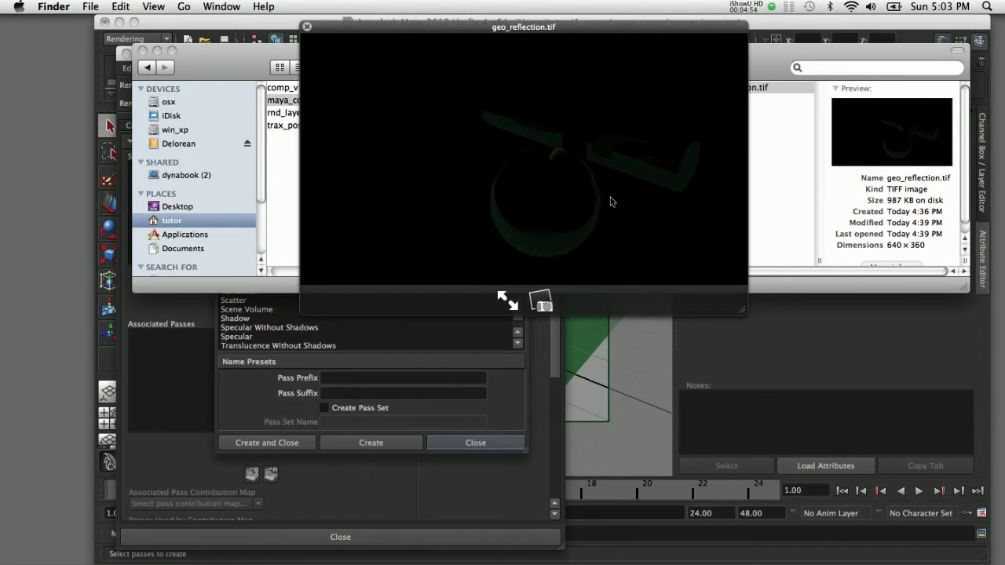
{"action": "left_click", "coordinate": [272, 325]}
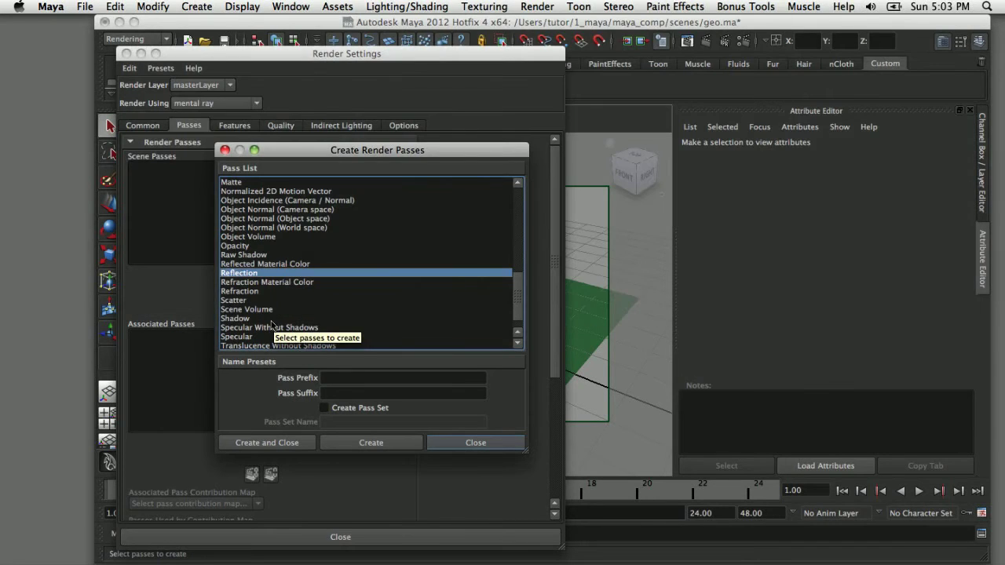
{"action": "left_click", "coordinate": [271, 318], "text": "super"}
{"action": "key", "text": "super+Tab"}
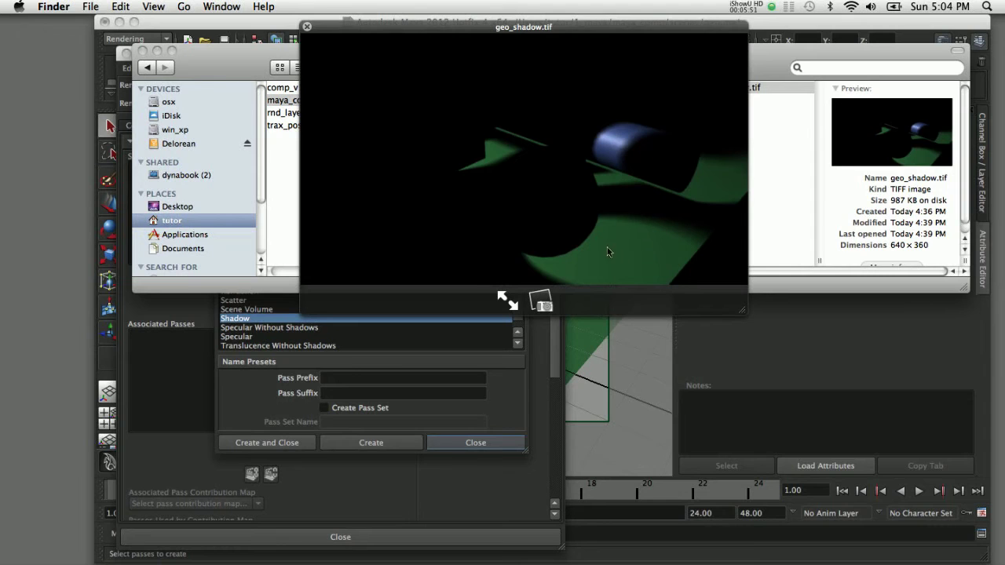
{"action": "left_click", "coordinate": [308, 314]}
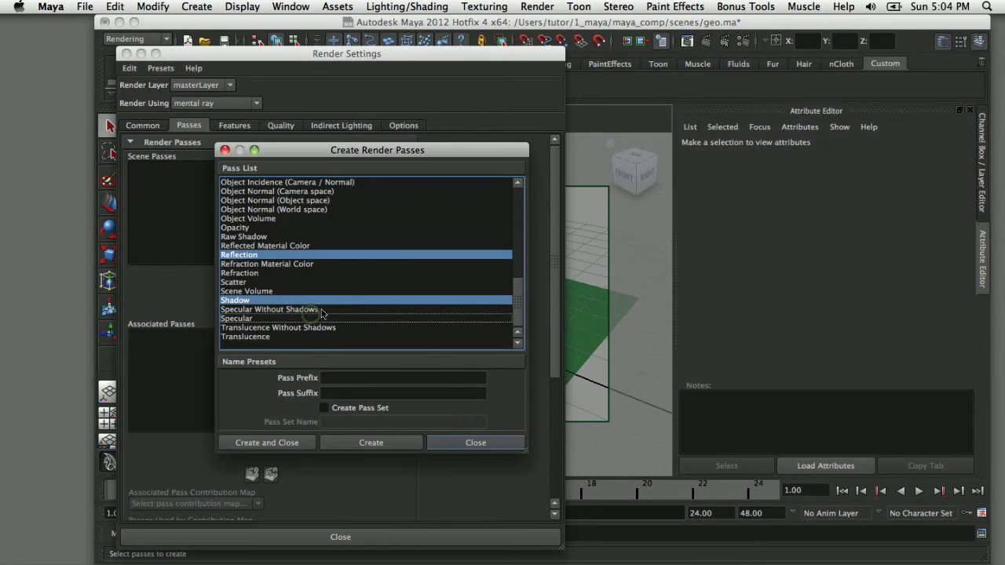
Add Specular Without Shadows to the selected passes and preview geo_specularNoShadow.tif in Finder before returning to Maya.
{"action": "left_click", "coordinate": [308, 311], "text": "super"}
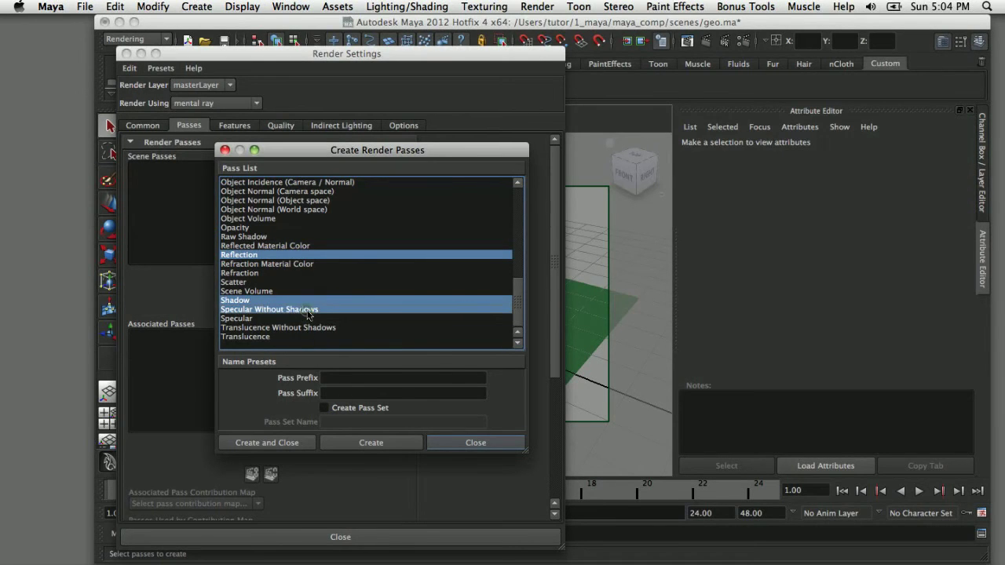
{"action": "key", "text": "super+Tab"}
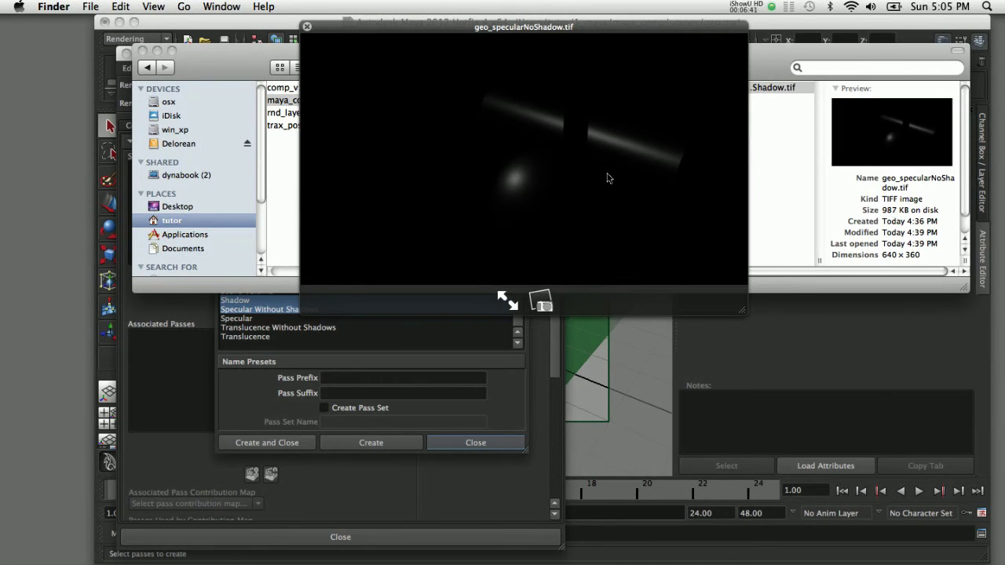
{"action": "key", "text": "super+Tab"}
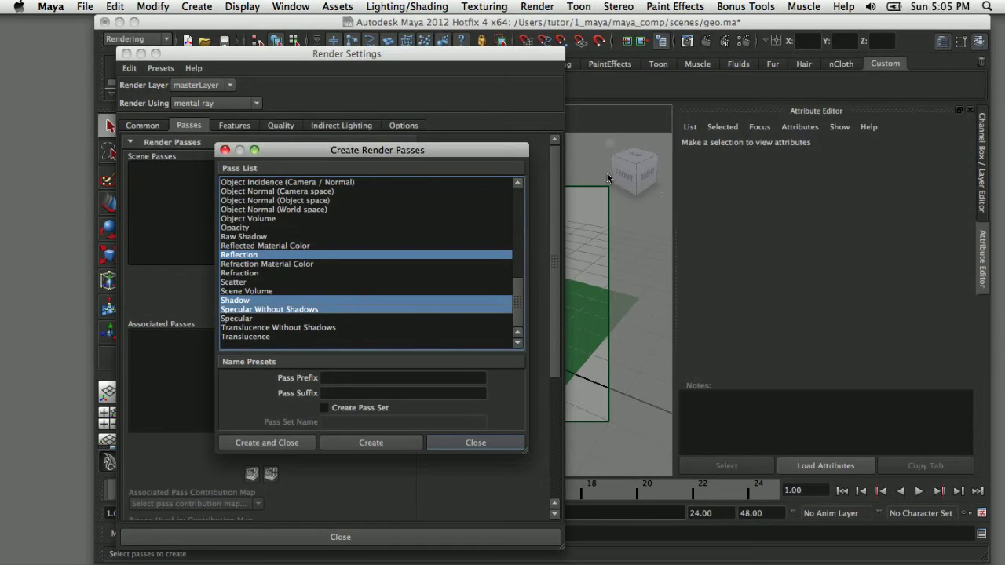
Create the selected render passes, close the dialog and associate all the new scene passes with masterLayer.
{"action": "mouse_move", "coordinate": [519, 283]}
{"action": "left_mouse_down"}
{"action": "mouse_move", "coordinate": [518, 214]}
{"action": "mouse_move", "coordinate": [518, 300]}
{"action": "left_mouse_up"}
{"action": "left_click_drag", "start_coordinate": [506, 300], "coordinate": [507, 309], "text": "ctrl"}
{"action": "left_click", "coordinate": [274, 443]}
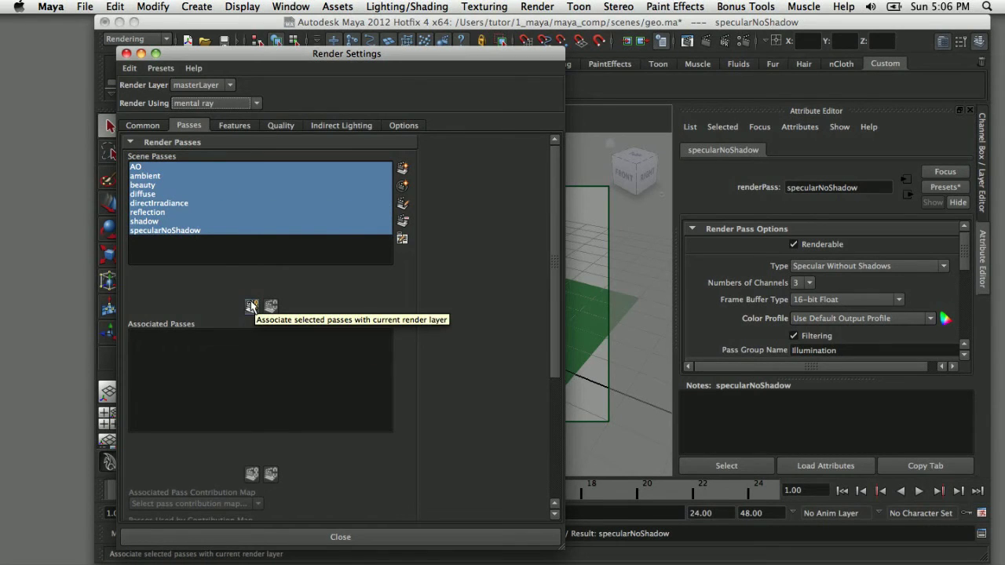
{"action": "left_click", "coordinate": [251, 306]}
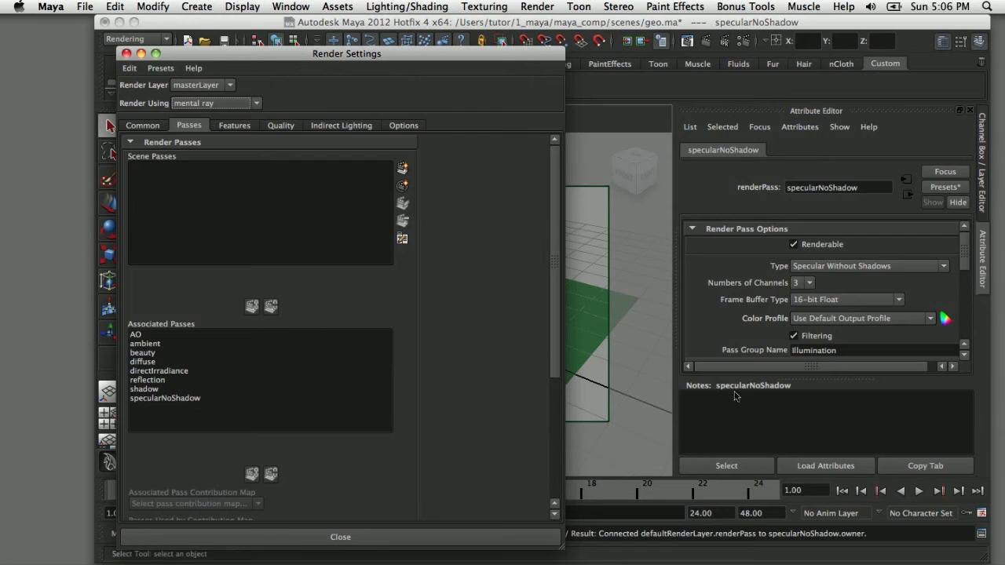
Show the render layers in the Layer Editor and open the attributes of the associated AO pass.
{"action": "left_click", "coordinate": [983, 186]}
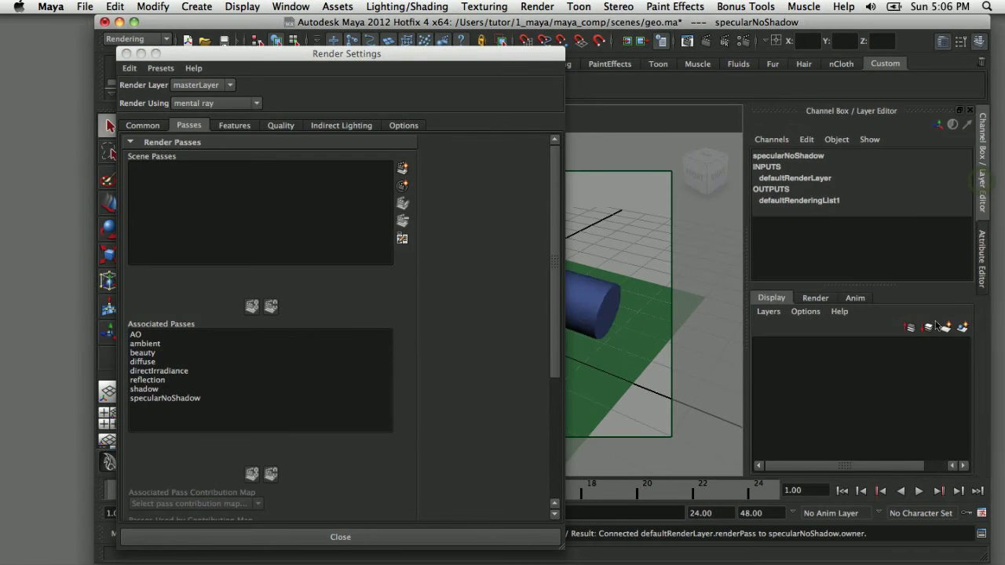
{"action": "left_click", "coordinate": [815, 297]}
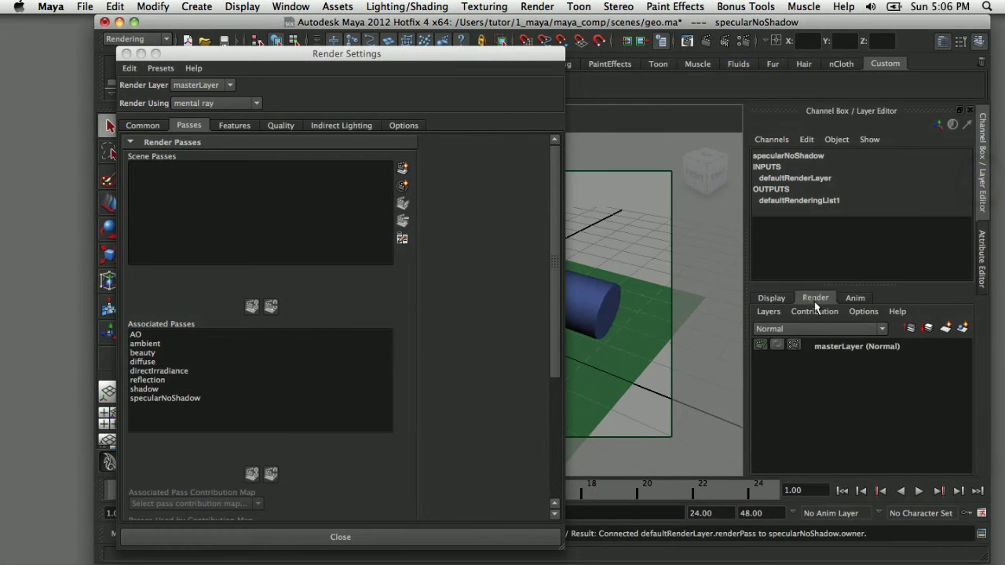
{"action": "left_click", "coordinate": [149, 343]}
{"action": "left_click", "coordinate": [150, 336]}
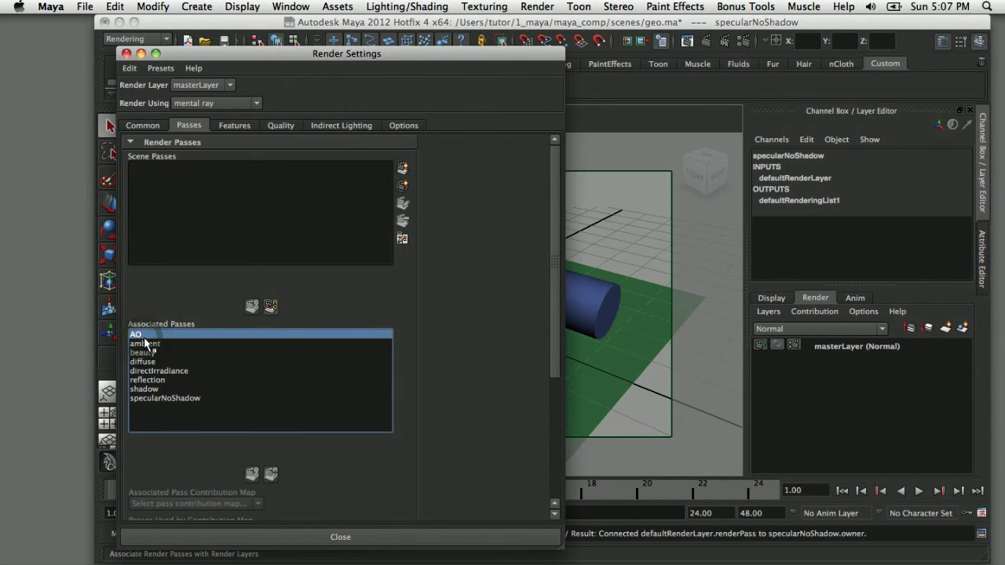
{"action": "double_click", "coordinate": [145, 336]}
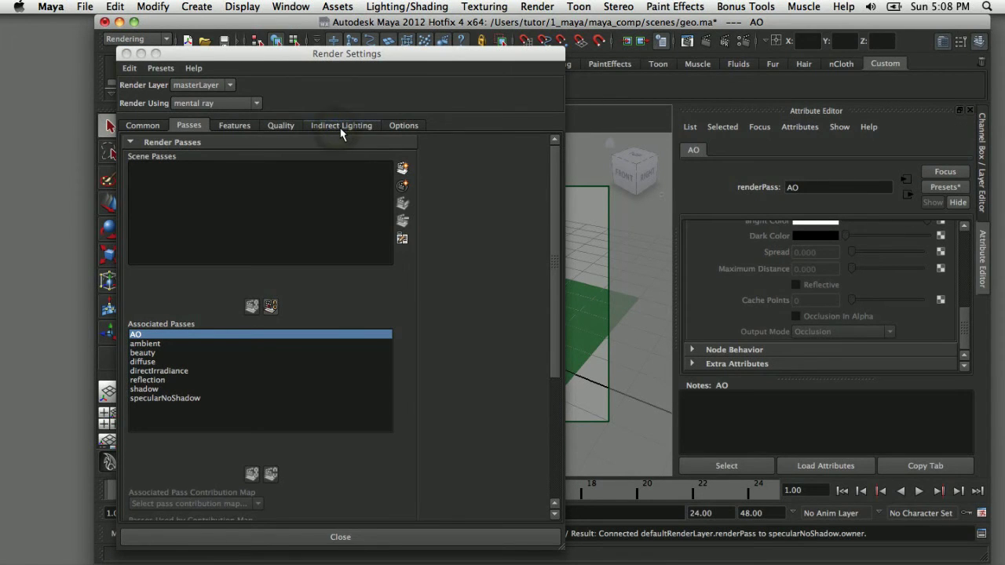
Enable Ambient Occlusion in the indirect lighting settings and set its Rays to 512.
{"action": "left_click", "coordinate": [340, 127]}
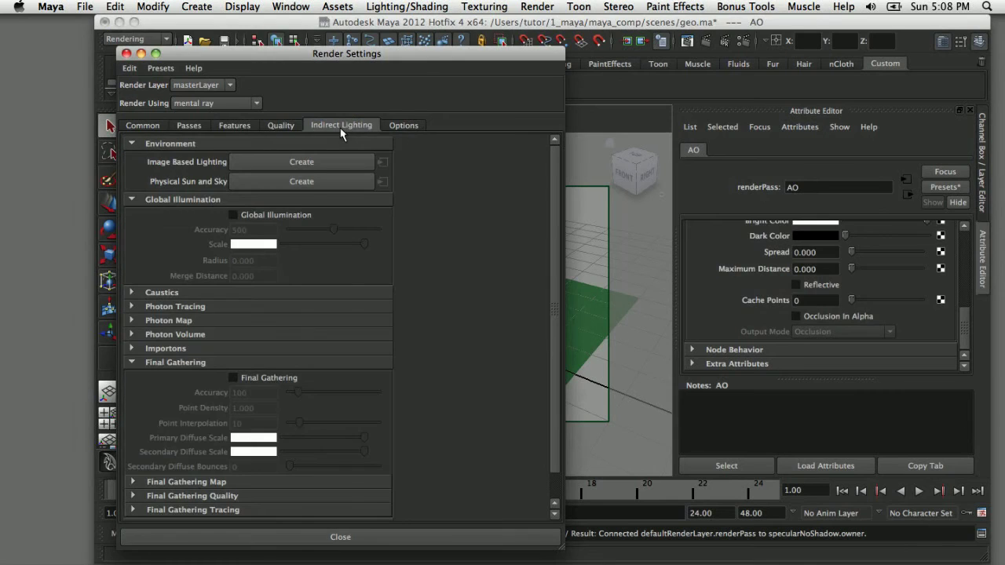
{"action": "scroll", "coordinate": [554, 337], "scroll_direction": "down", "scroll_amount": 1}
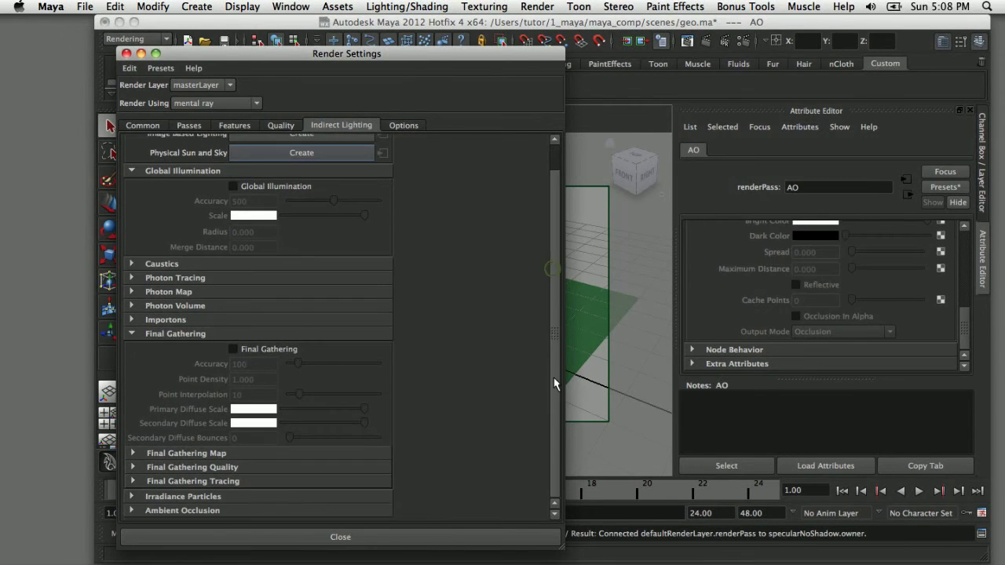
{"action": "left_click", "coordinate": [131, 511]}
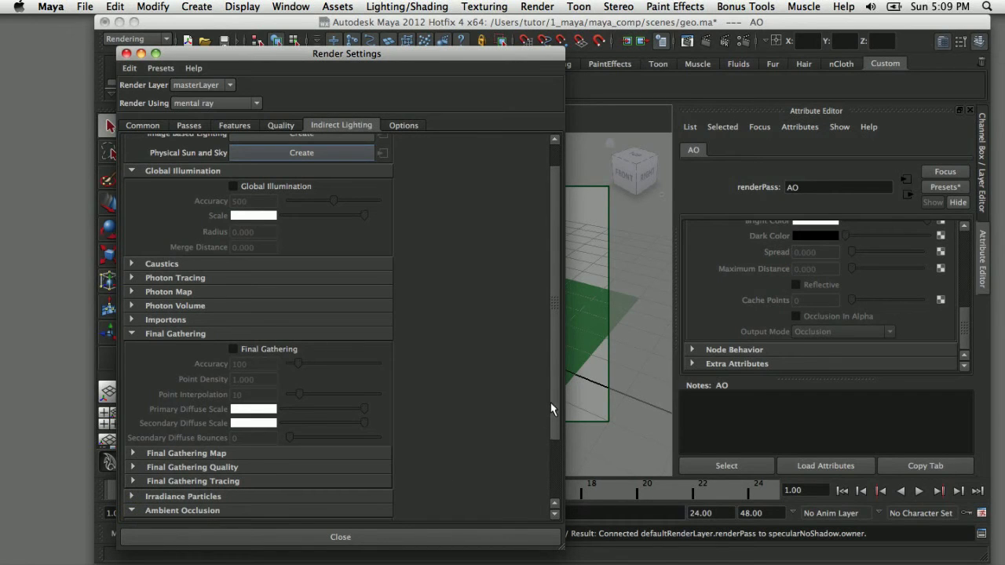
{"action": "left_click_drag", "start_coordinate": [552, 405], "coordinate": [559, 496]}
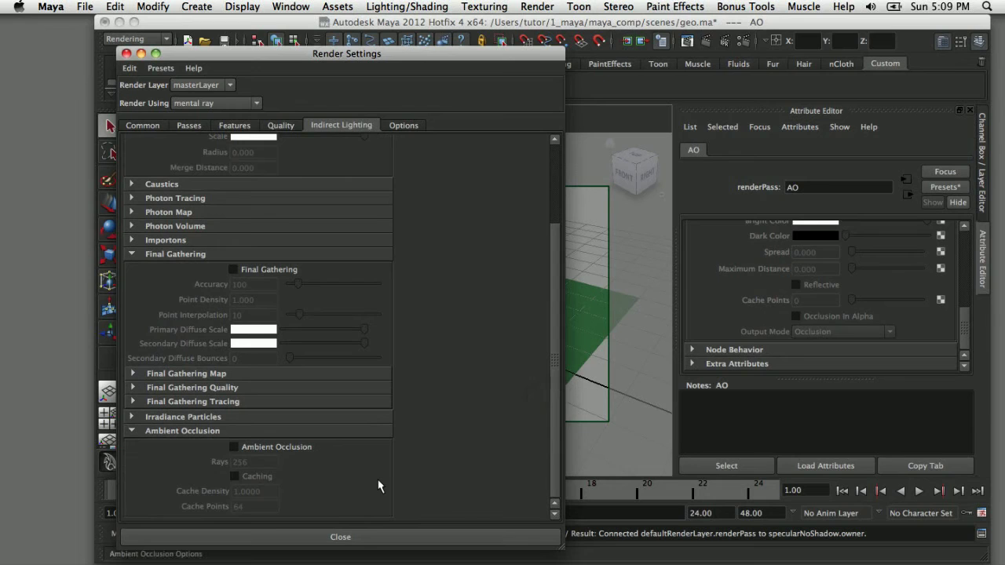
{"action": "left_click", "coordinate": [234, 447]}
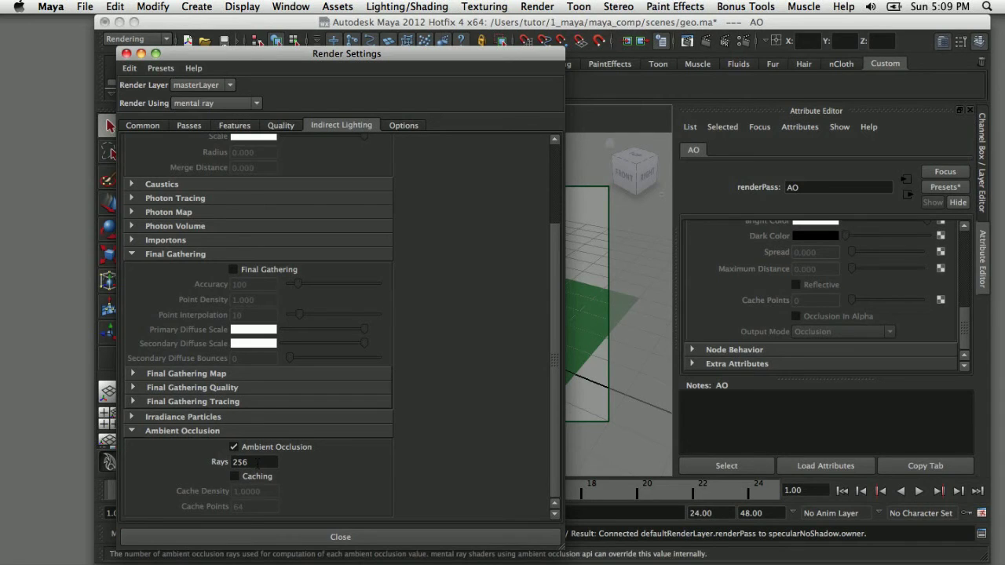
{"action": "double_click", "coordinate": [258, 463]}
{"action": "type", "text": "512"}
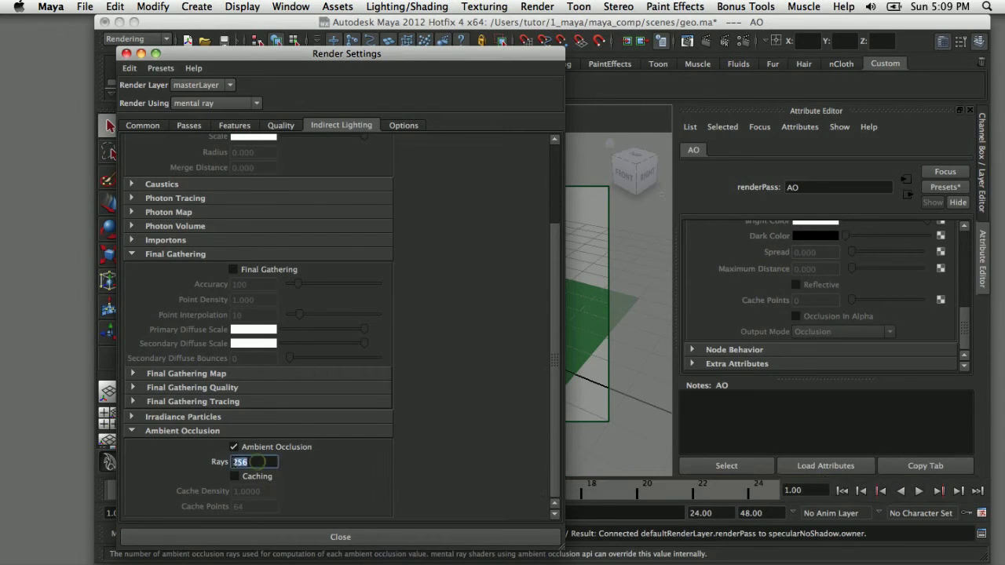
{"action": "key", "text": "Return"}
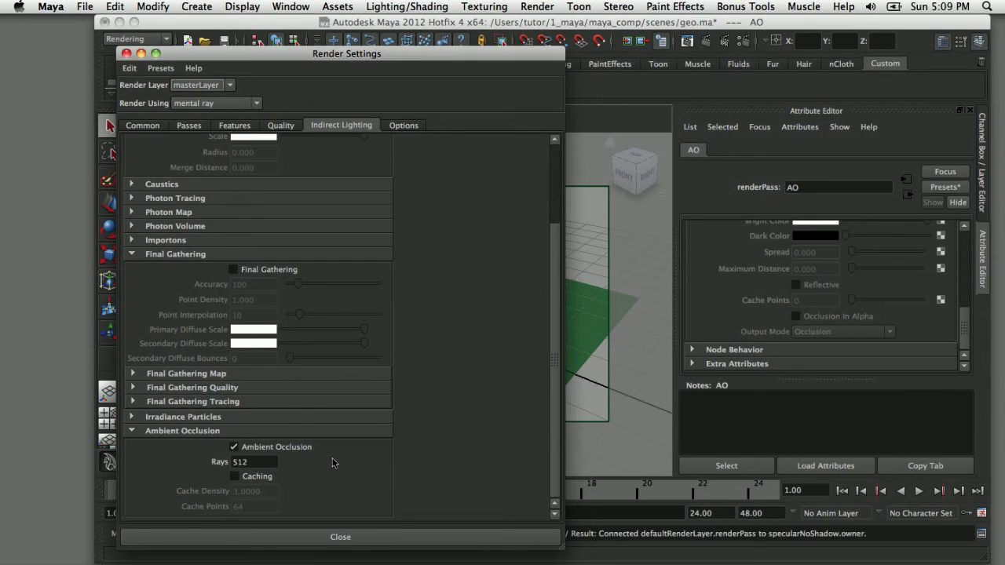
Set the render quality preset to Production.
{"action": "left_click", "coordinate": [281, 126]}
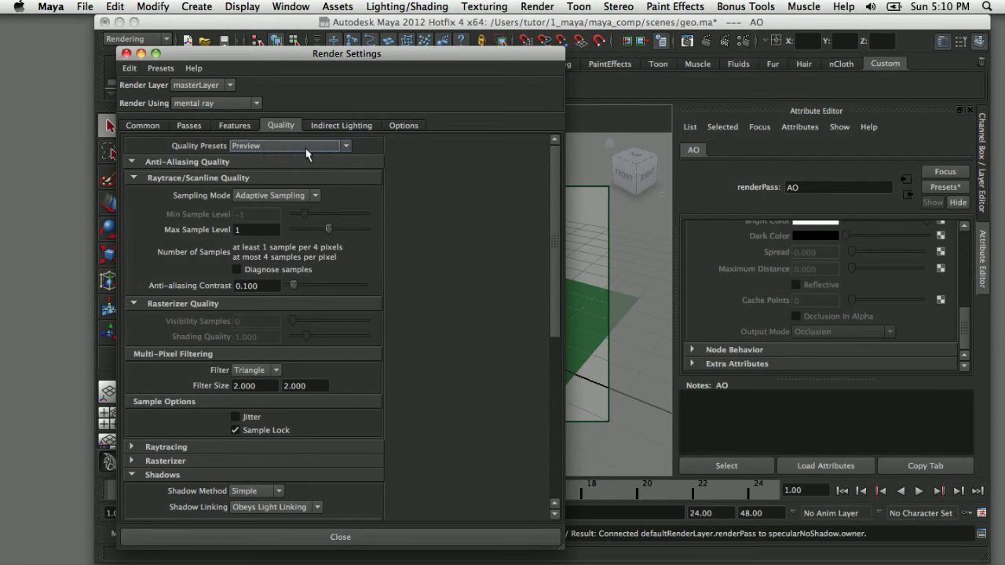
{"action": "left_click", "coordinate": [345, 146]}
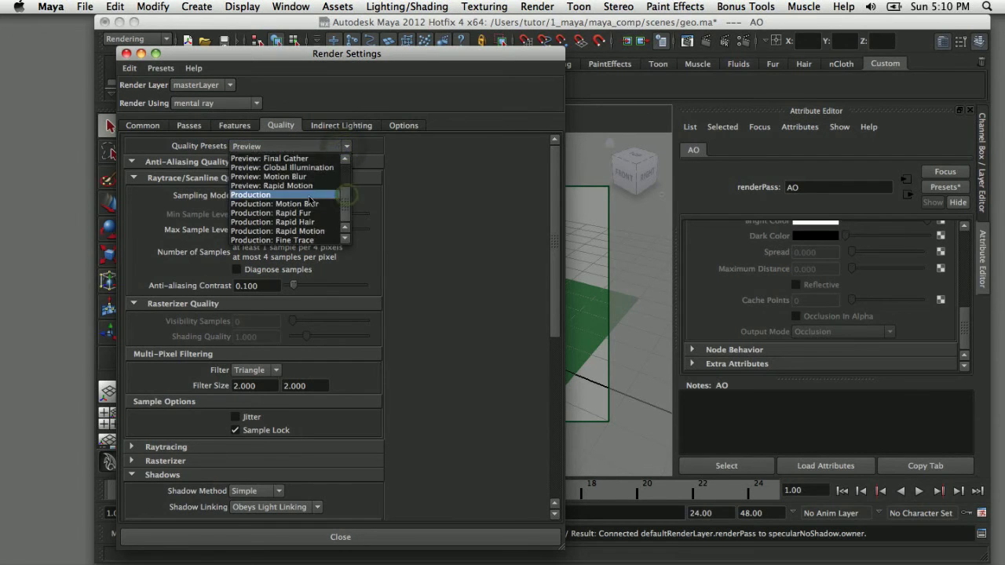
{"action": "left_click", "coordinate": [310, 196]}
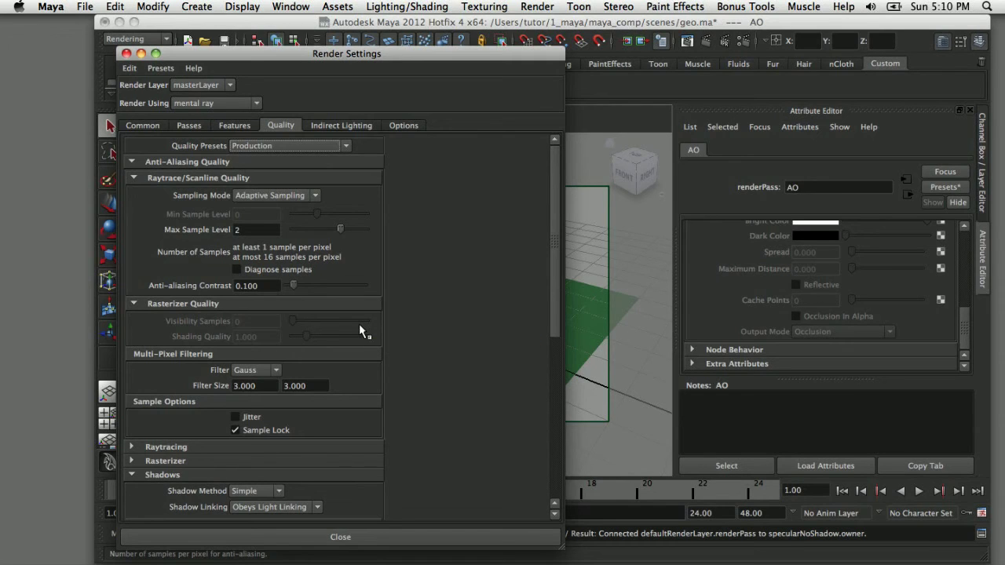
Set the file name prefix to <RenderPass>/<Scene>_<RenderPass> using the keywords, and return to the render passes settings.
{"action": "left_click", "coordinate": [154, 128]}
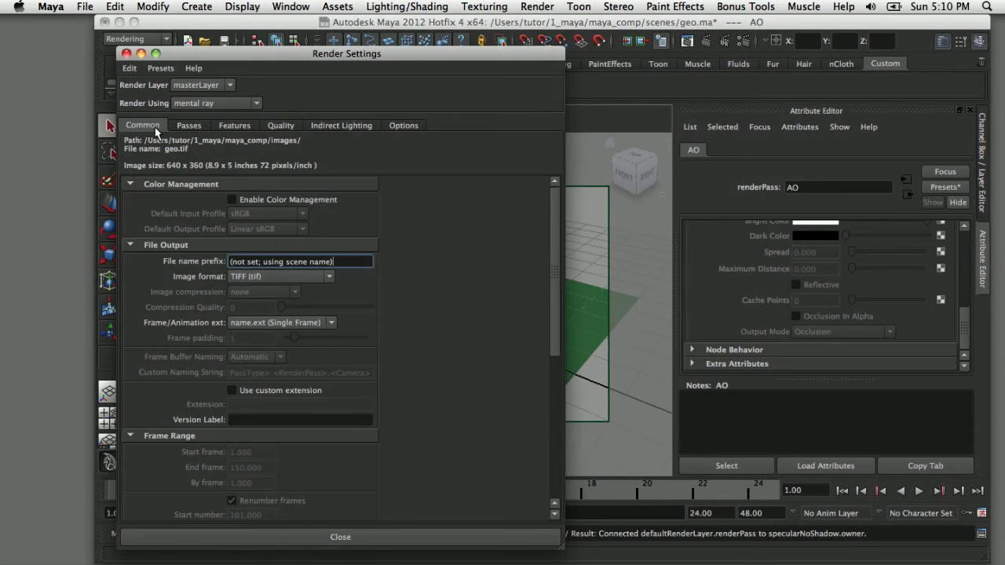
{"action": "right_click", "coordinate": [299, 267]}
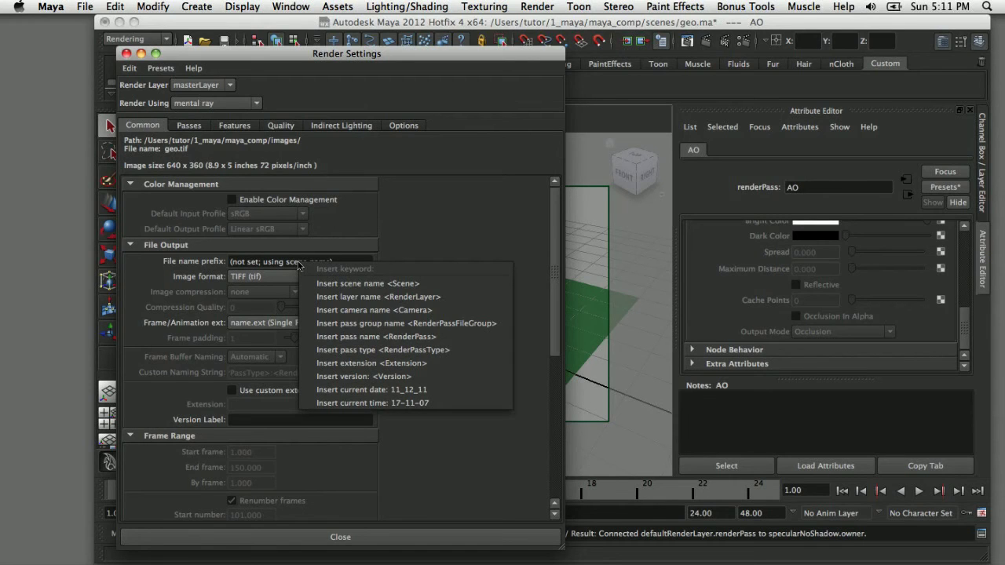
{"action": "left_click", "coordinate": [331, 338]}
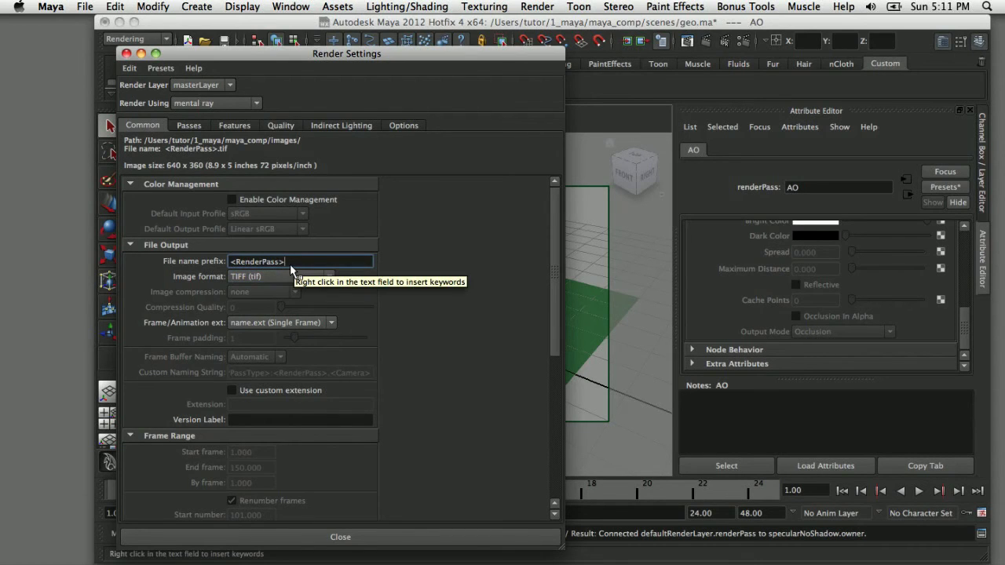
{"action": "type", "text": "/"}
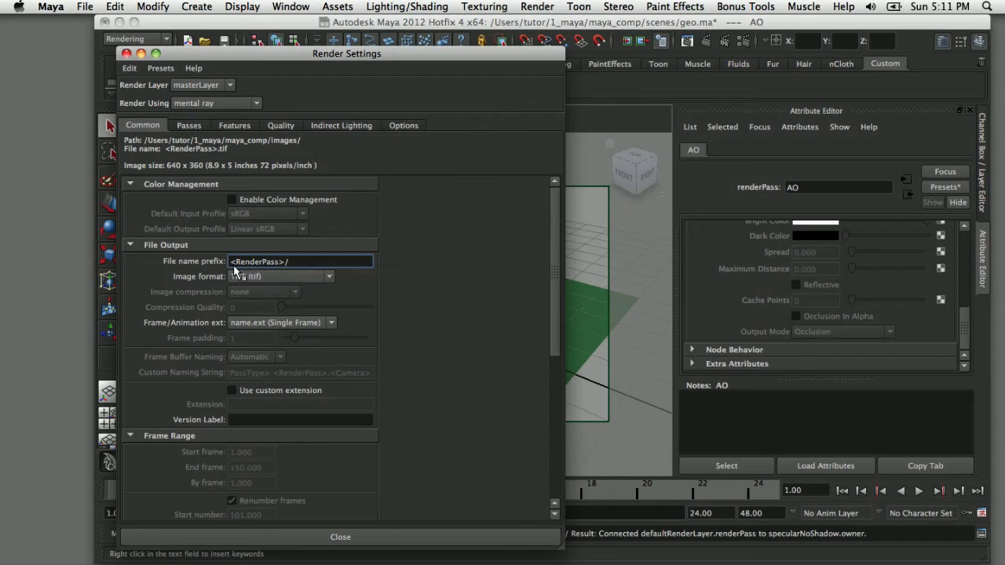
{"action": "right_click", "coordinate": [301, 267]}
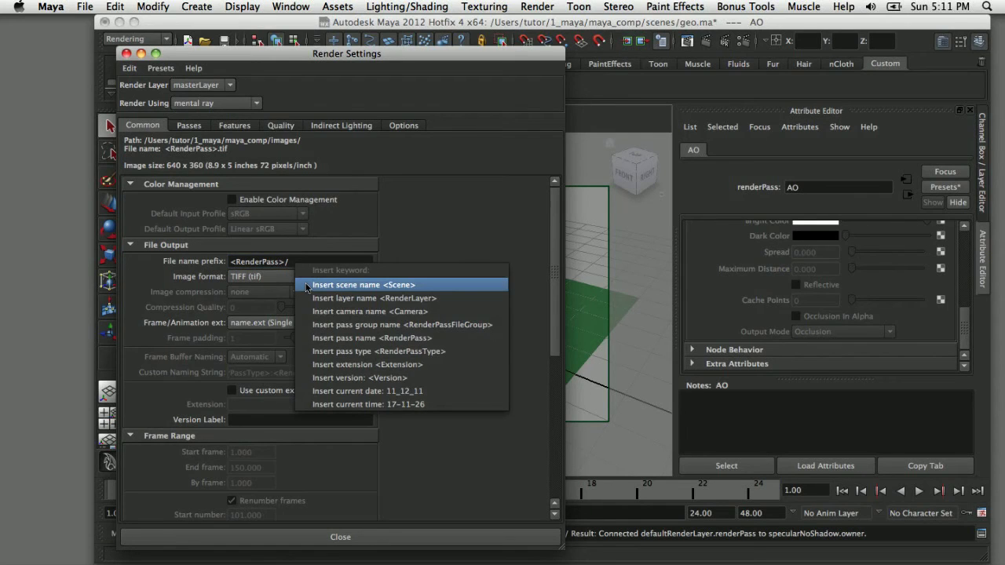
{"action": "left_click", "coordinate": [319, 285]}
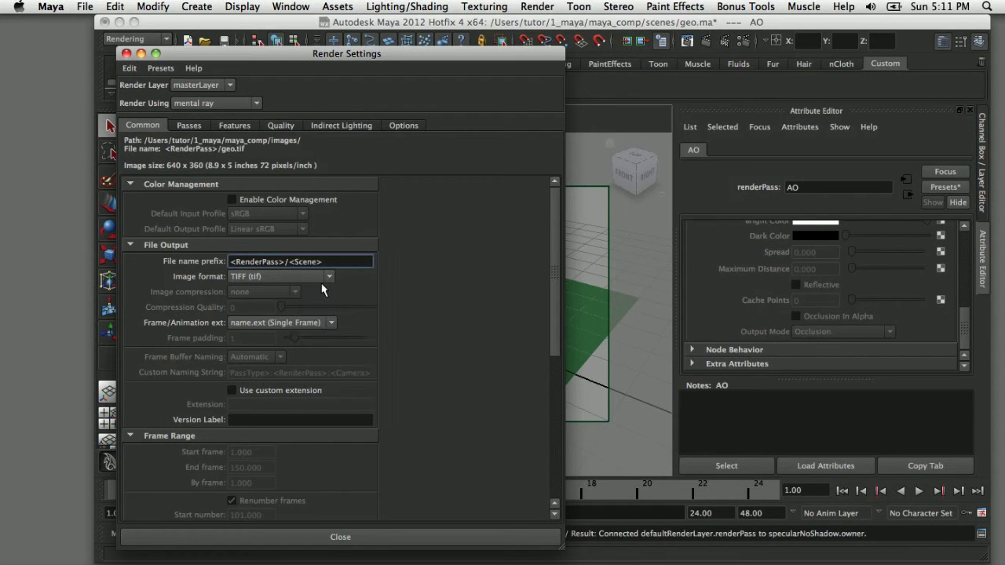
{"action": "type", "text": "_"}
{"action": "right_click", "coordinate": [343, 263]}
{"action": "left_click", "coordinate": [392, 325]}
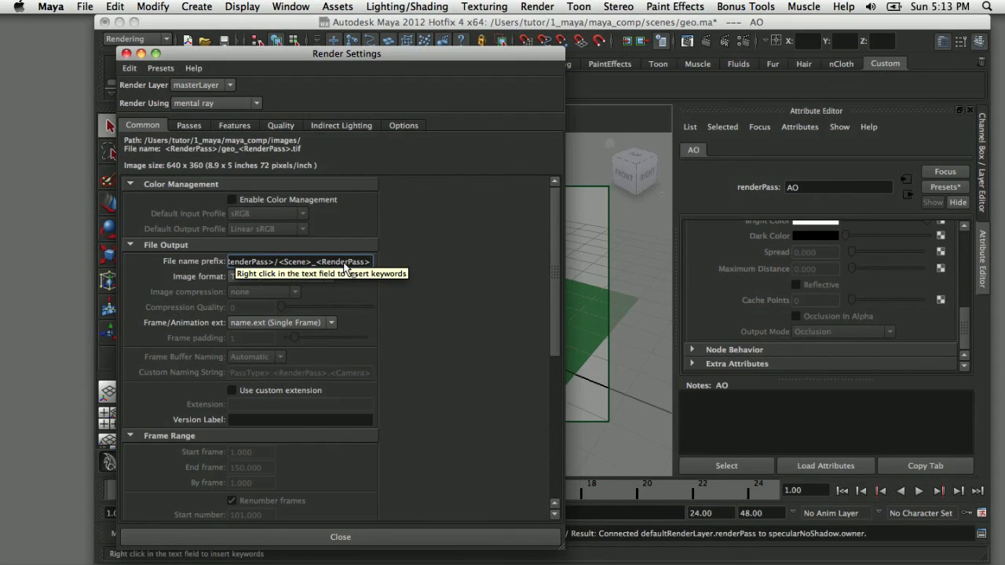
{"action": "left_click", "coordinate": [189, 126]}
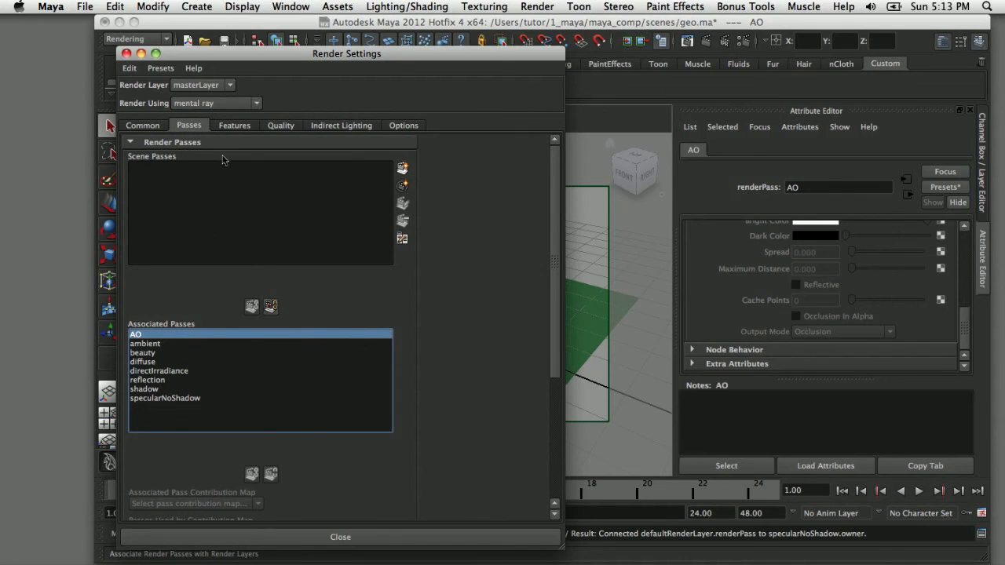
Check the Quality and Indirect Lighting settings, close the render settings and batch render the scene.
{"action": "left_click", "coordinate": [272, 129]}
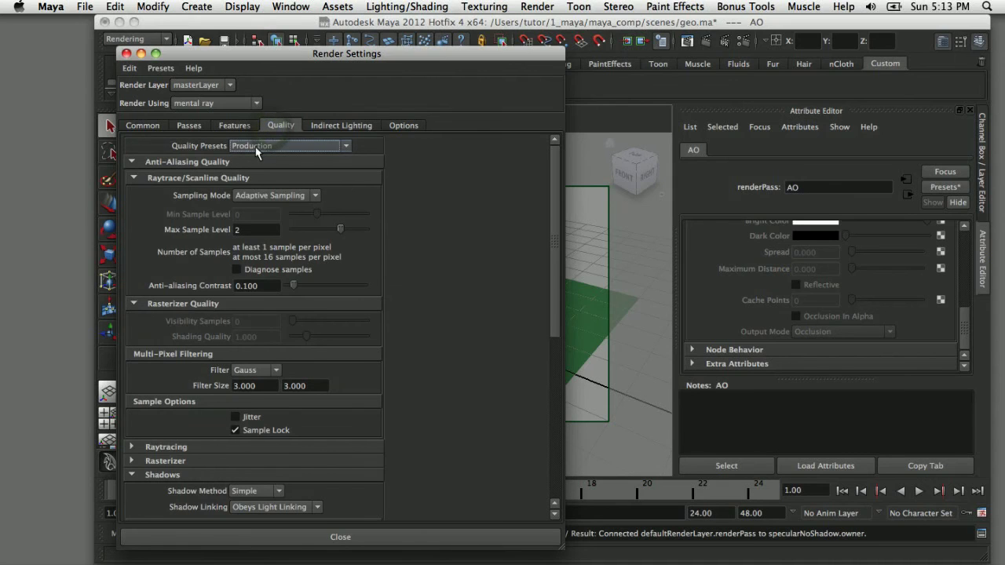
{"action": "left_click", "coordinate": [340, 126]}
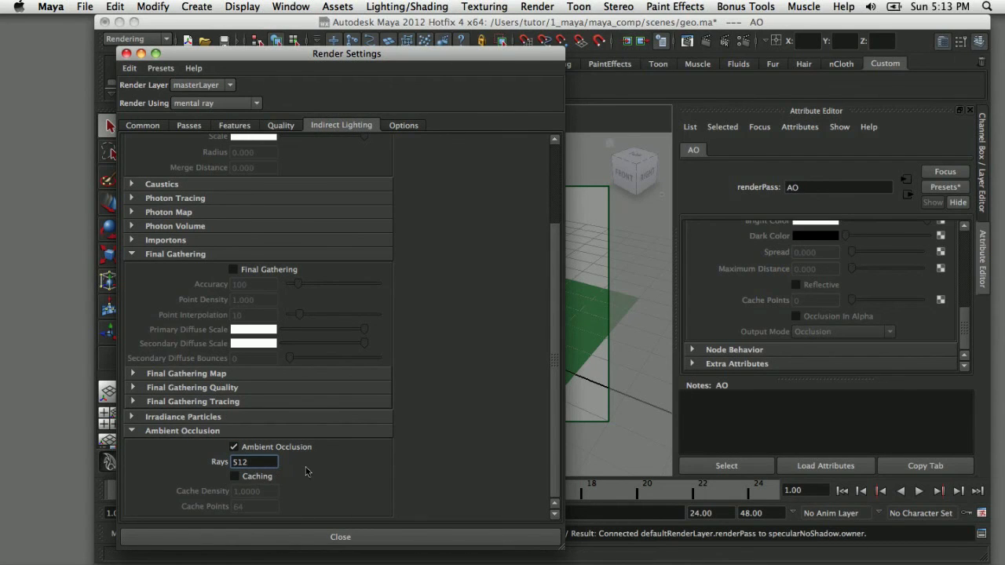
{"action": "left_click", "coordinate": [127, 54]}
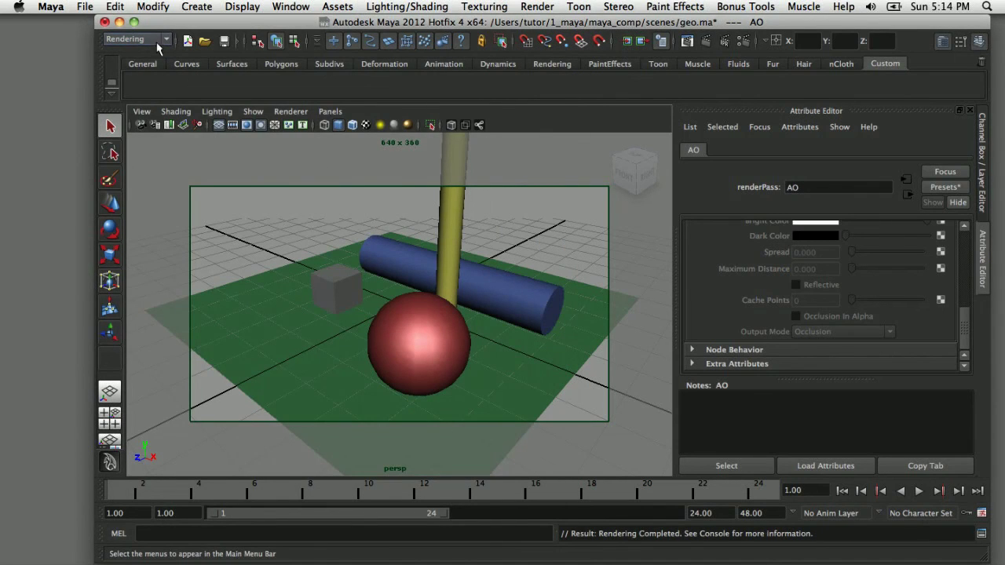
{"action": "left_click", "coordinate": [535, 7]}
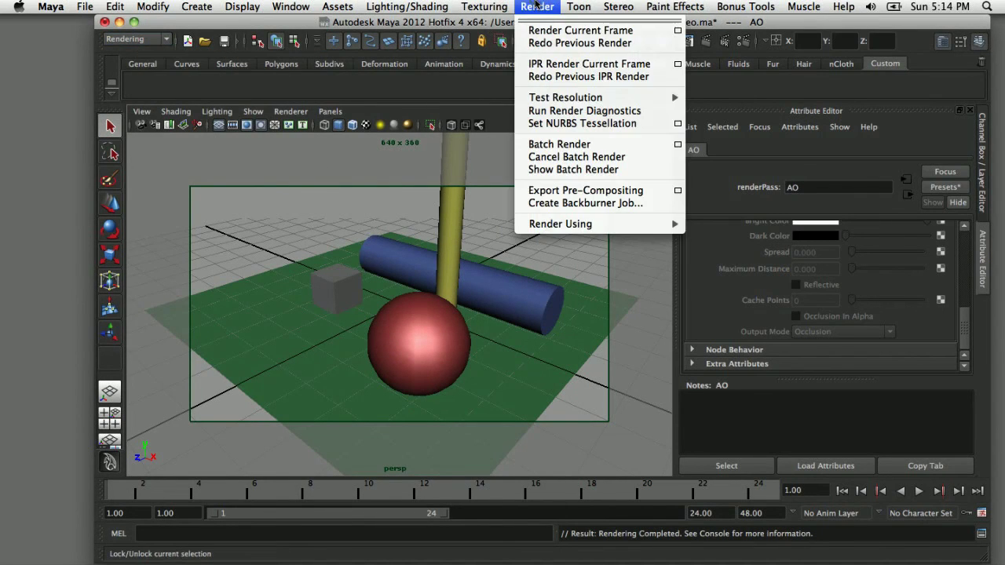
{"action": "left_click", "coordinate": [561, 145]}
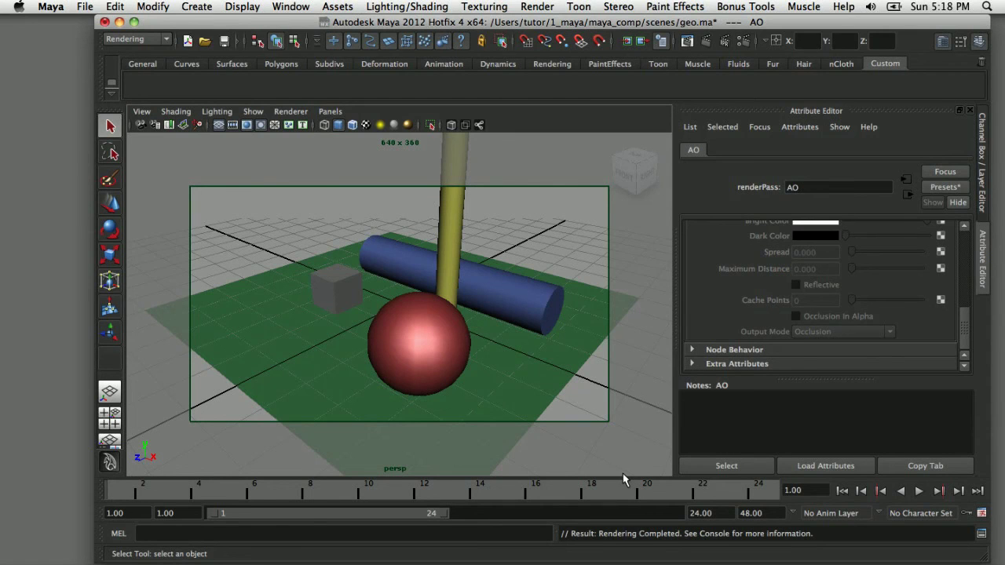
Switch to Finder and preview geo_ambient.tif from the ambient folder inside maya_comp's images folder.
{"action": "key", "text": "super+Tab"}
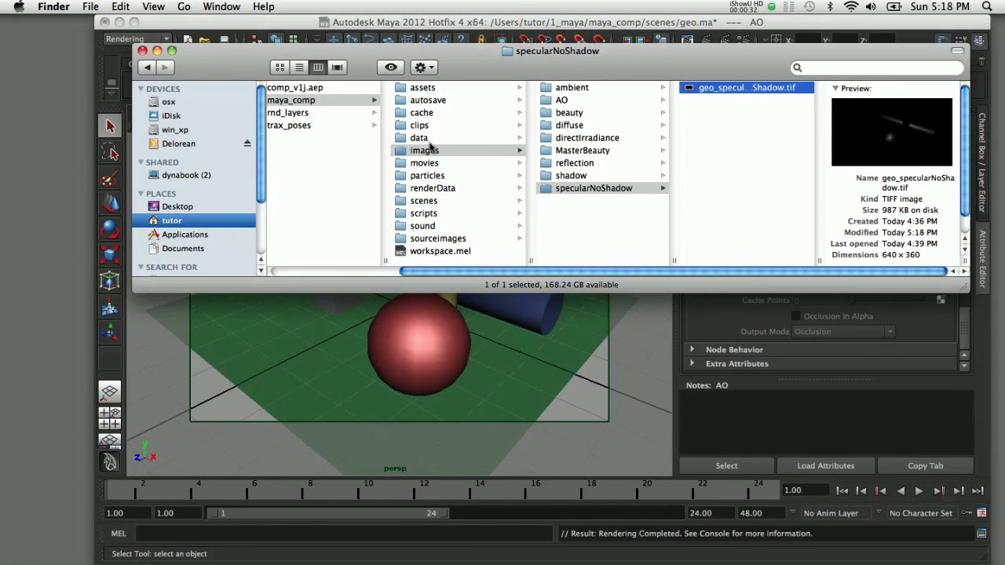
{"action": "left_click", "coordinate": [424, 138]}
{"action": "left_click", "coordinate": [428, 148]}
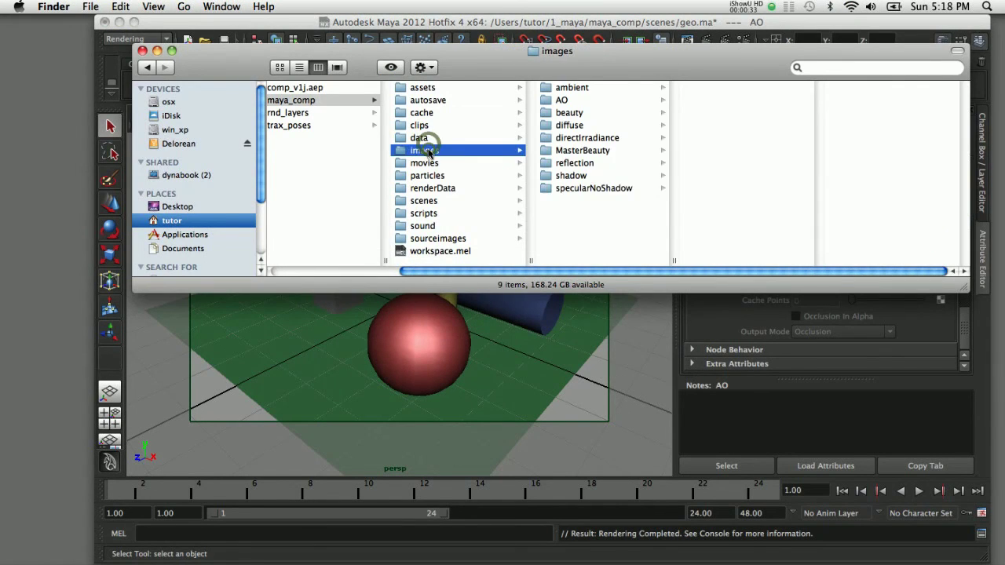
{"action": "left_click", "coordinate": [575, 92]}
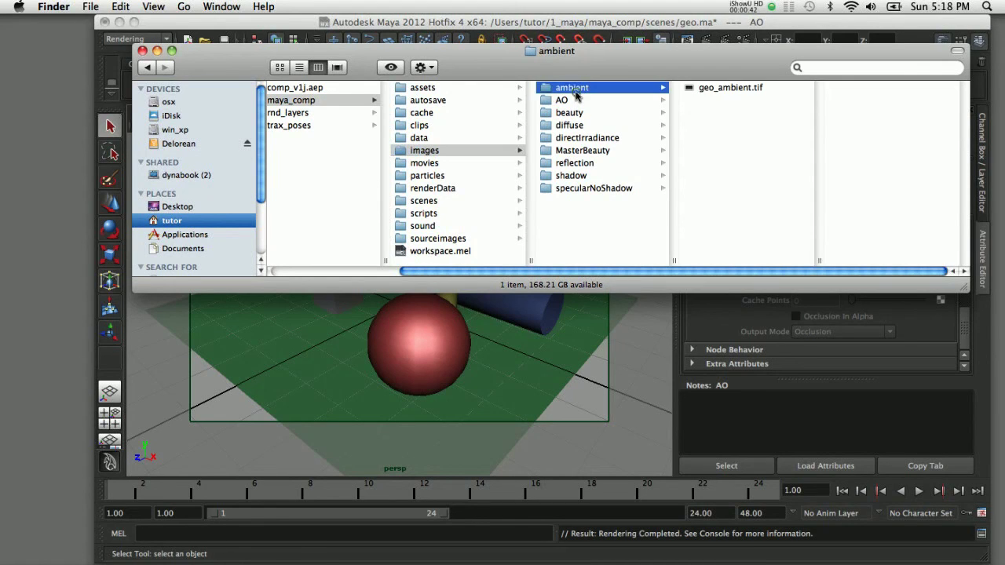
{"action": "left_click", "coordinate": [722, 87]}
{"action": "key", "text": "space"}
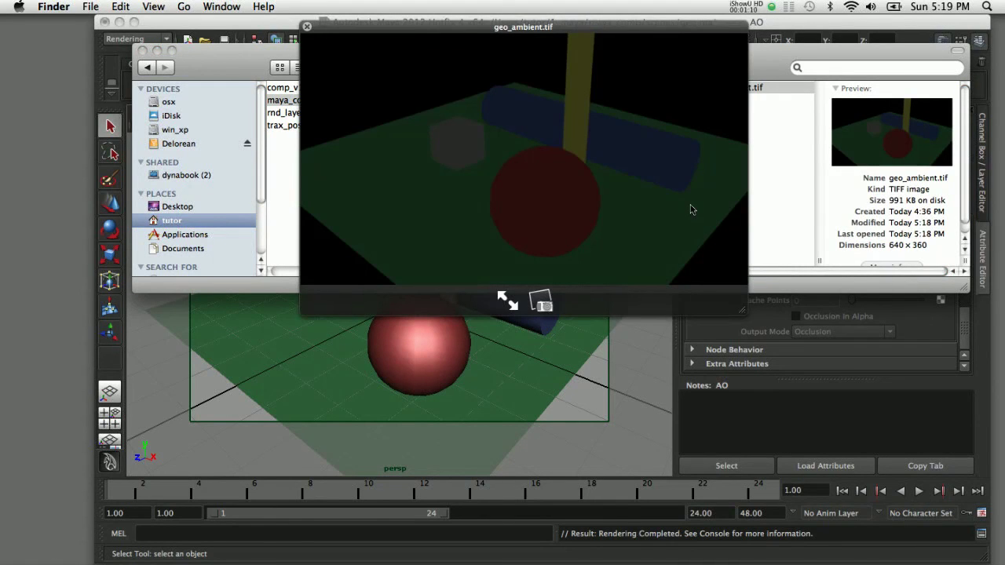
{"action": "key", "text": "space"}
Preview the rendered geo_AO.tif image from the AO folder.
{"action": "left_click", "coordinate": [597, 100]}
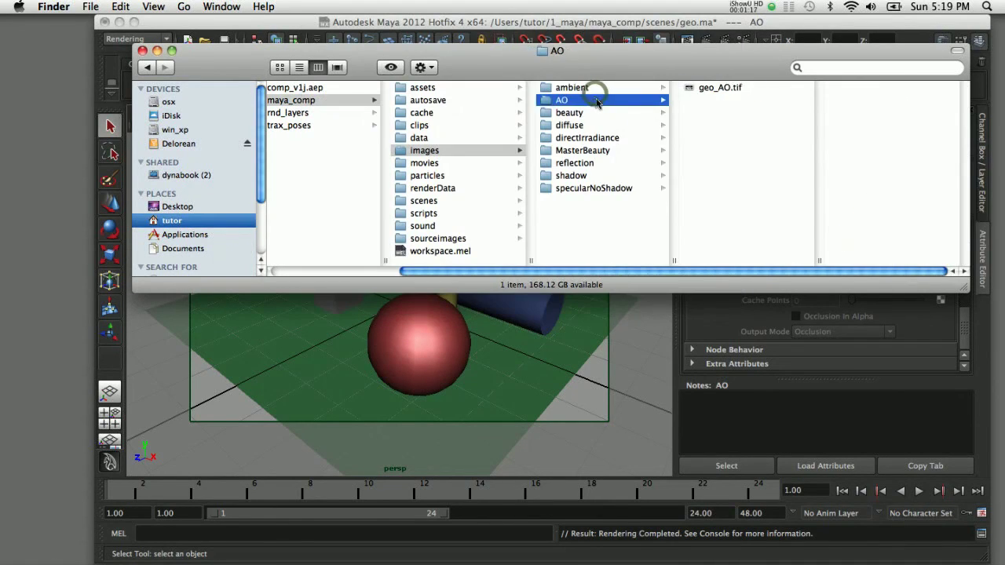
{"action": "left_click", "coordinate": [708, 89]}
{"action": "key", "text": "space"}
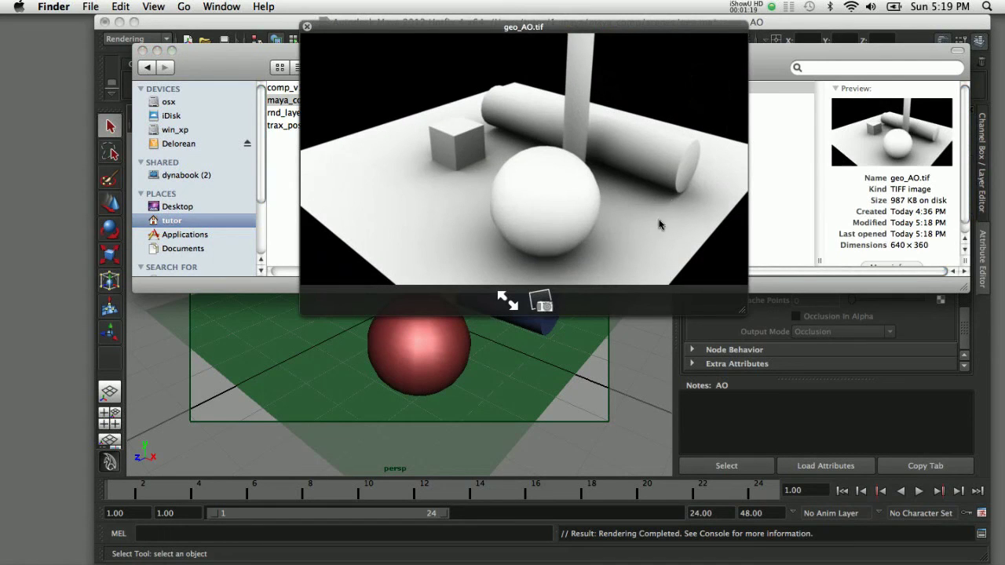
{"action": "key", "text": "space"}
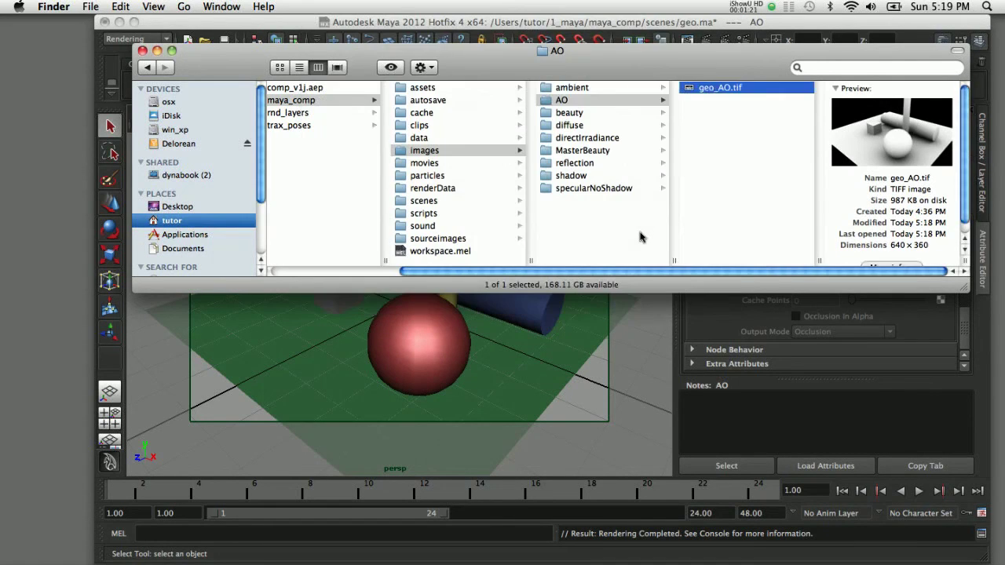
Preview the rendered geo_diffuse.tif image from the diffuse folder.
{"action": "left_click", "coordinate": [604, 99]}
{"action": "left_click", "coordinate": [590, 125]}
{"action": "left_click", "coordinate": [726, 90]}
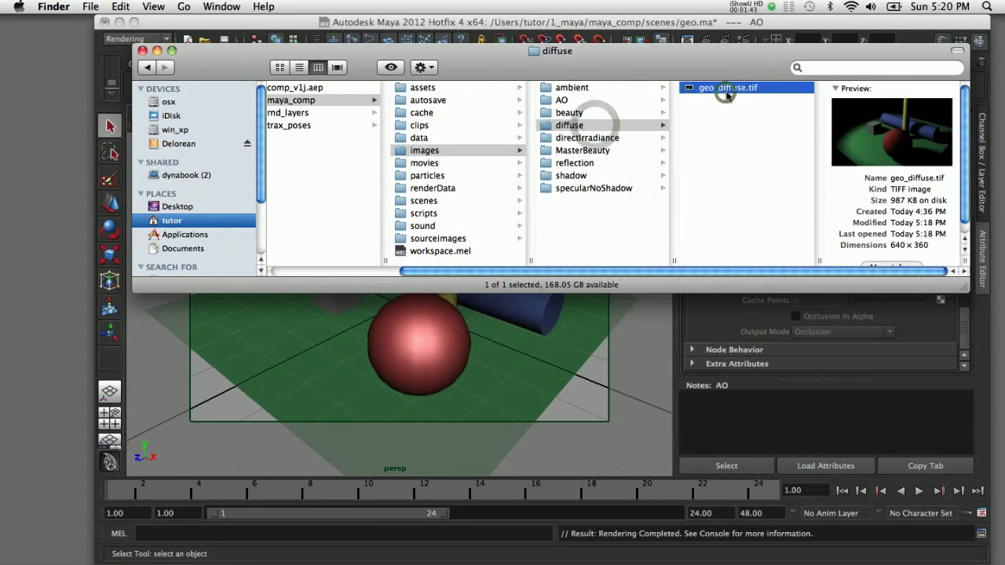
{"action": "key", "text": "space"}
{"action": "key", "text": "space"}
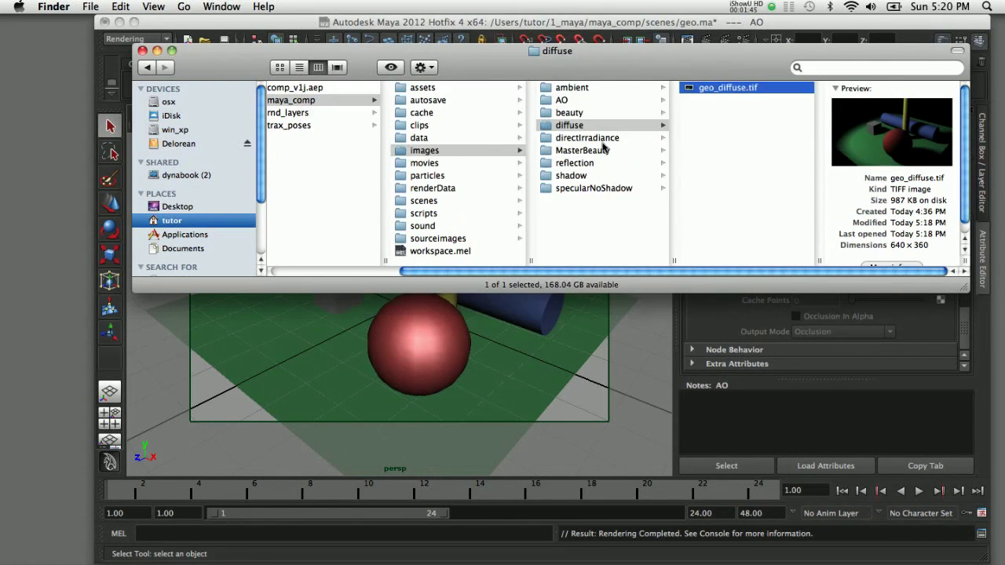
Preview the rendered direct irradiance image from the directIrradiance folder.
{"action": "left_click", "coordinate": [601, 139]}
{"action": "left_click", "coordinate": [719, 89]}
{"action": "key", "text": "space"}
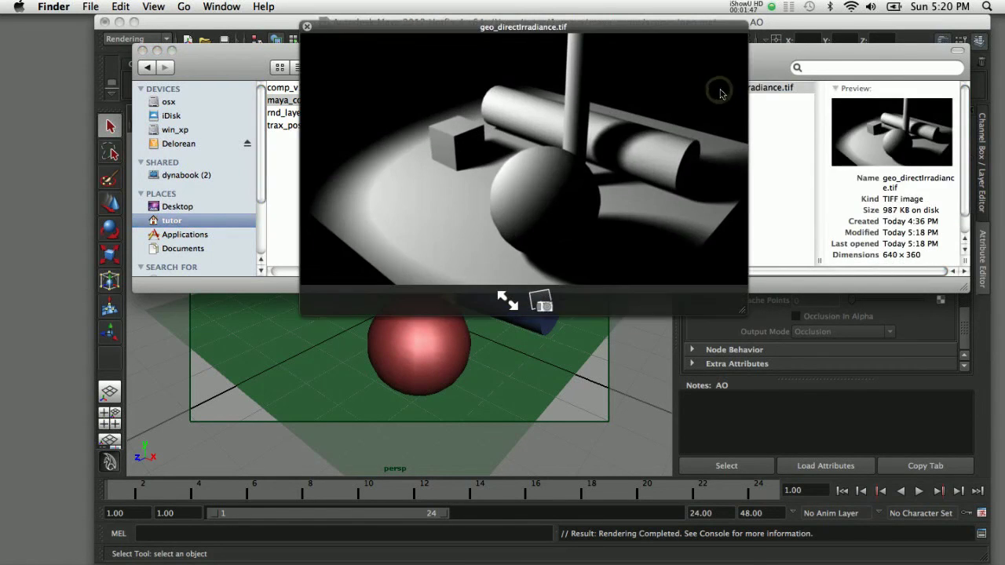
{"action": "key", "text": "space"}
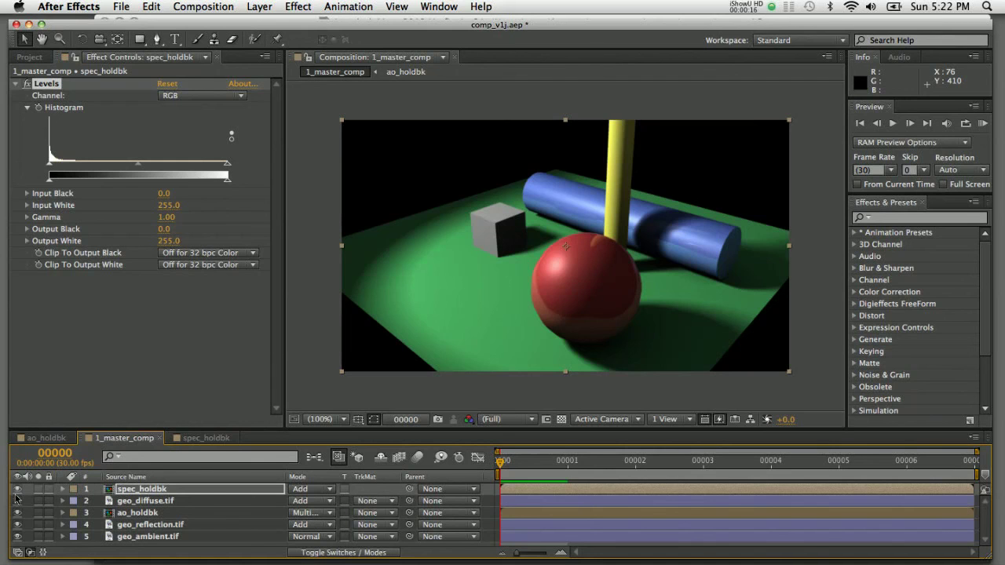
In After Effects, toggle the spec_holdbk layer of 1_master_comp off and on to examine its contribution.
{"action": "left_click", "coordinate": [17, 489]}
{"action": "left_click", "coordinate": [17, 489]}
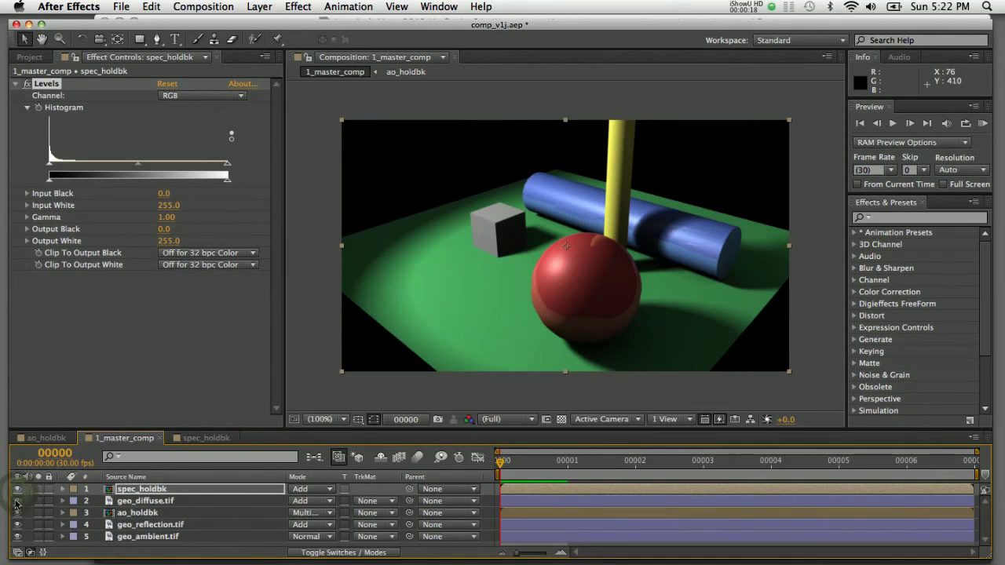
{"action": "left_click", "coordinate": [17, 489]}
{"action": "left_click", "coordinate": [17, 489]}
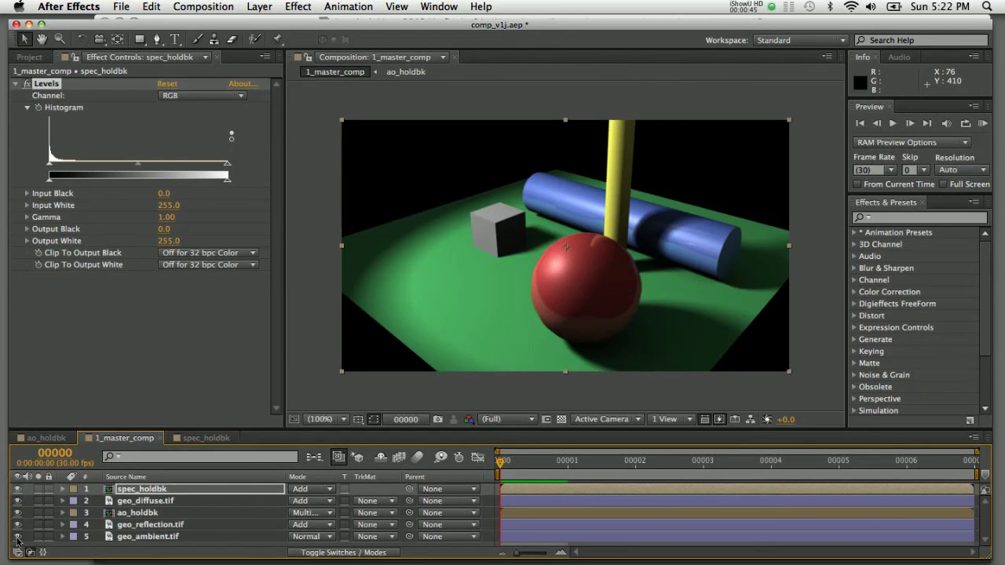
Toggle the geo_reflection.tif and geo_ambient.tif layers off and on to compare their effect on the composite.
{"action": "left_click", "coordinate": [17, 524]}
{"action": "left_click", "coordinate": [17, 524]}
{"action": "left_click", "coordinate": [17, 524]}
{"action": "left_click", "coordinate": [17, 524]}
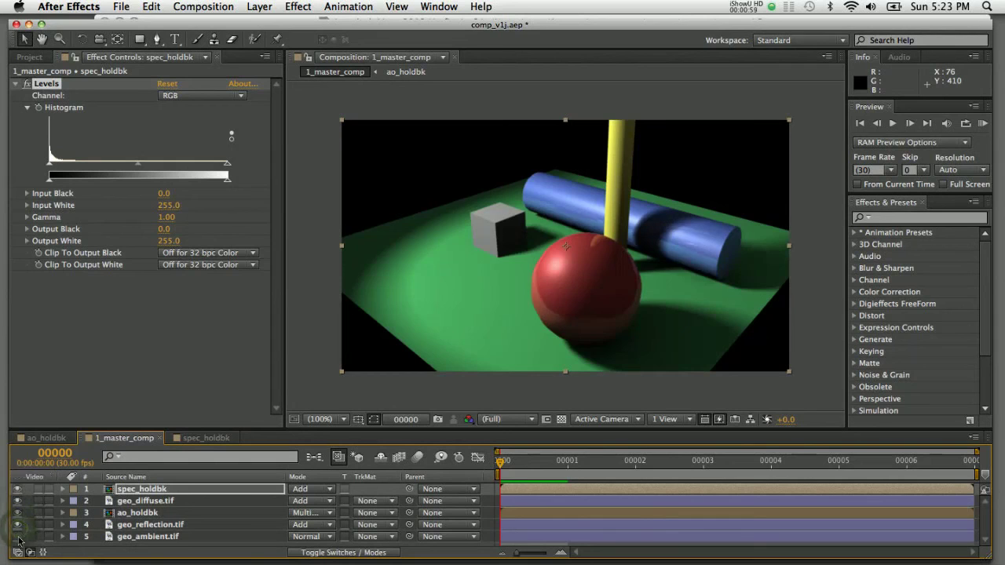
{"action": "left_click", "coordinate": [18, 537]}
{"action": "left_click", "coordinate": [18, 537]}
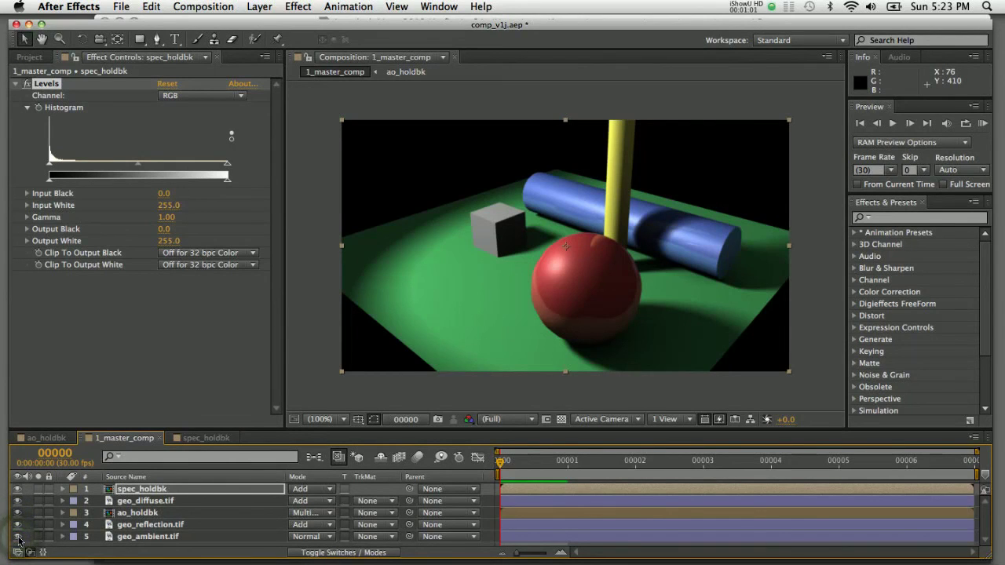